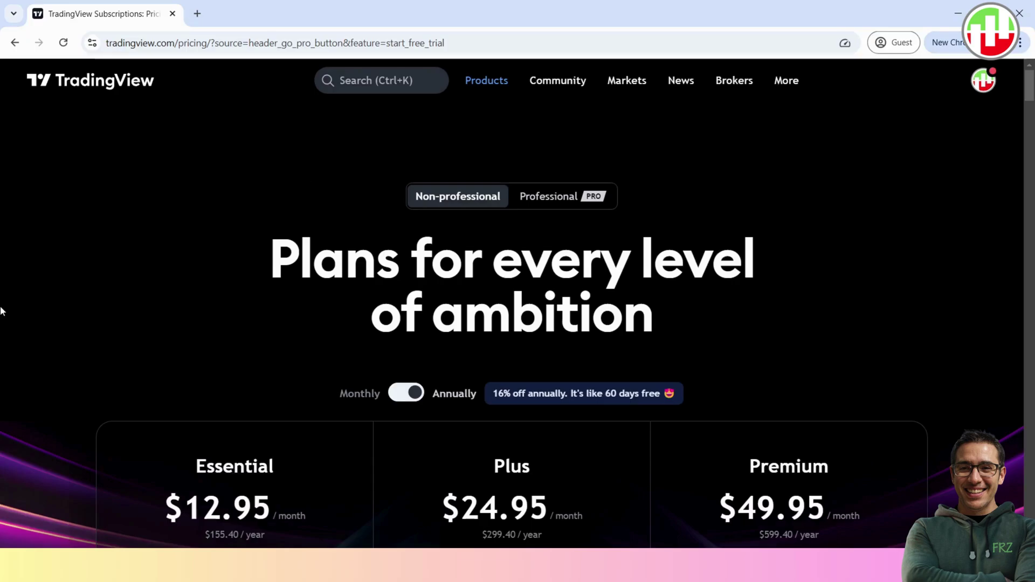
# Step: Open the Stock Screener on USA stocks and close the chat panel for a full-width table
pyautogui.moveTo(503, 81)
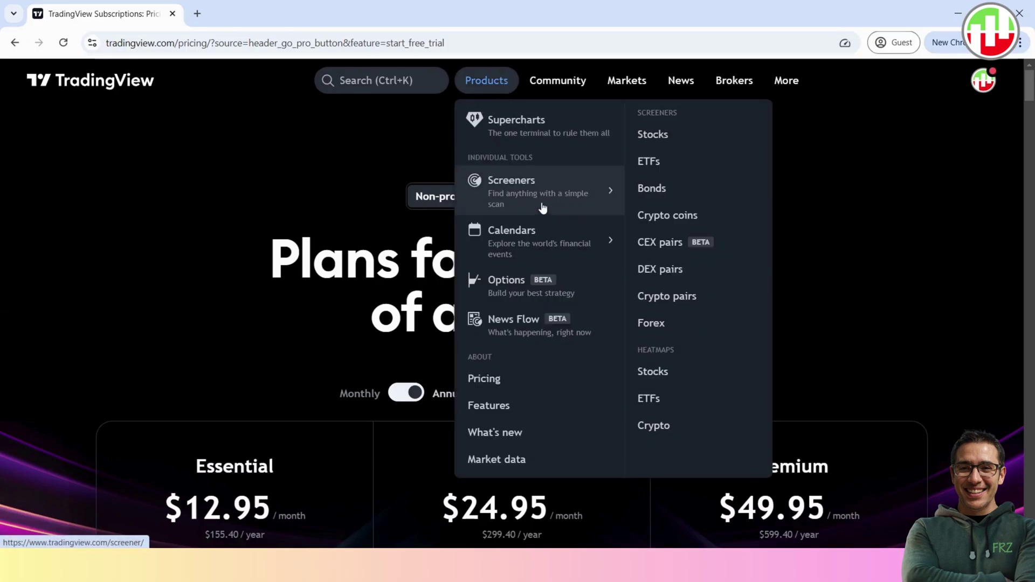
pyautogui.click(682, 132)
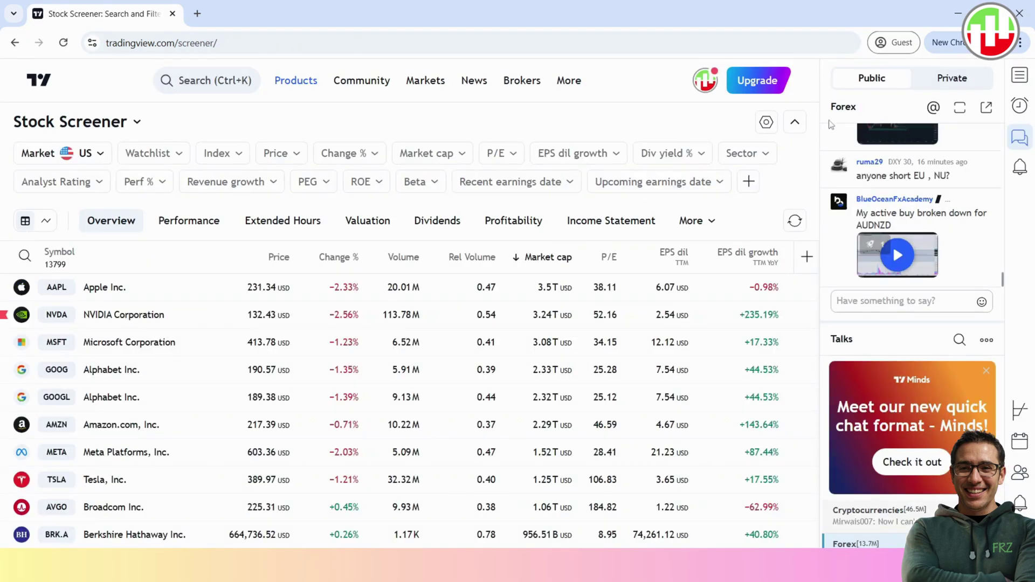
pyautogui.click(1019, 137)
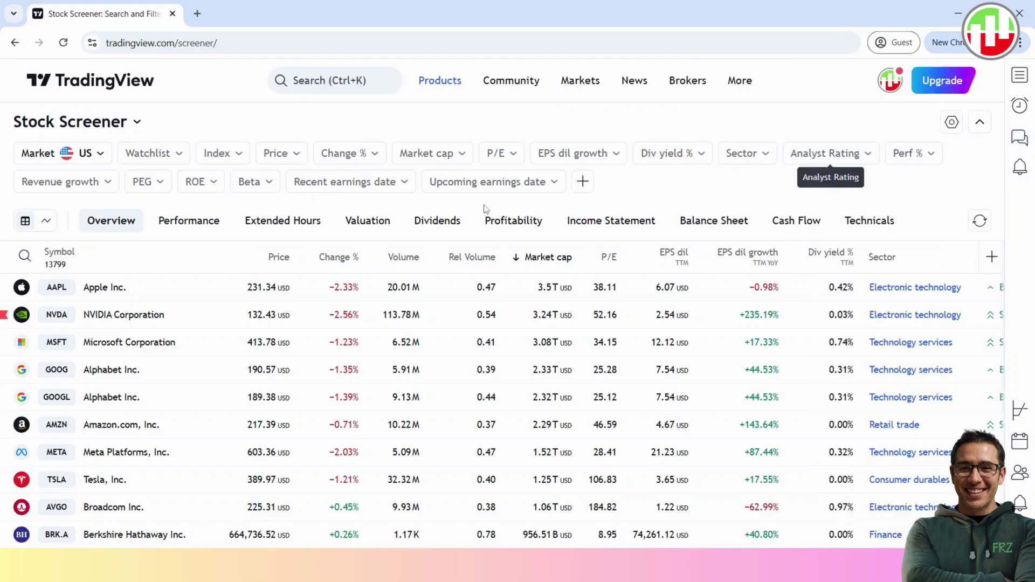
pyautogui.click(104, 155)
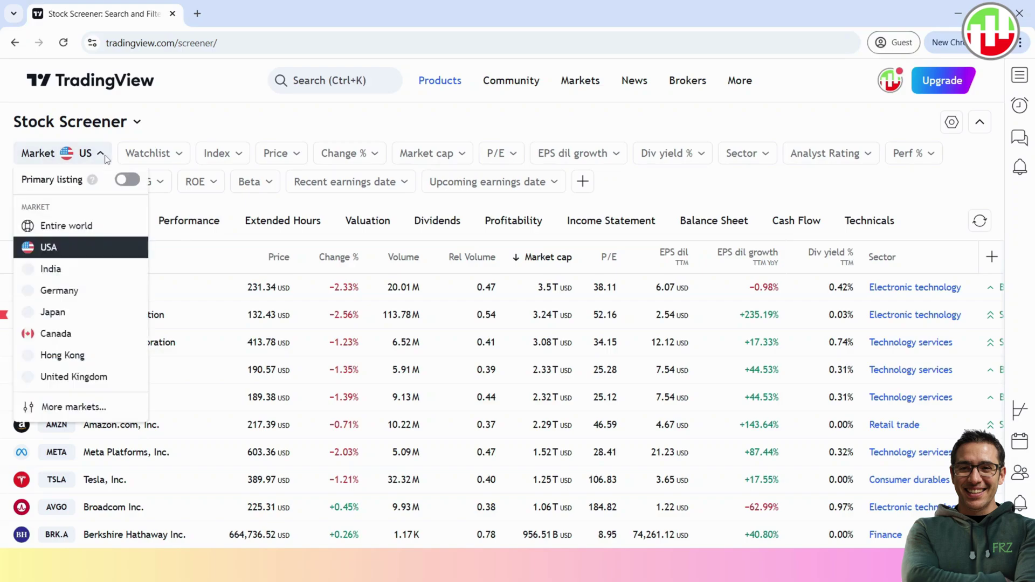
pyautogui.click(73, 246)
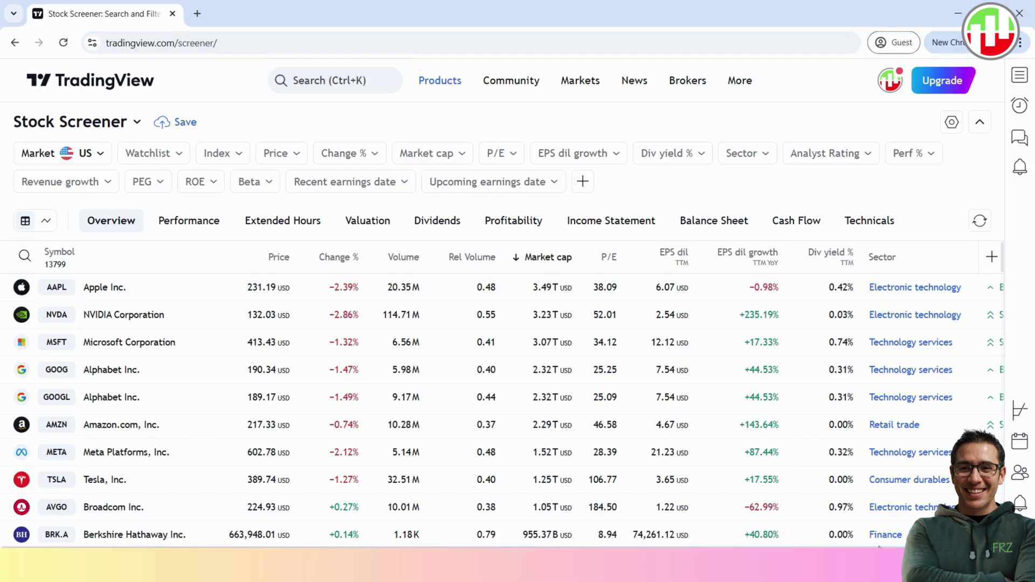
# Step: Move the Analyst Rating column to the start of the screener table
pyautogui.hscroll(3, 526, 395)
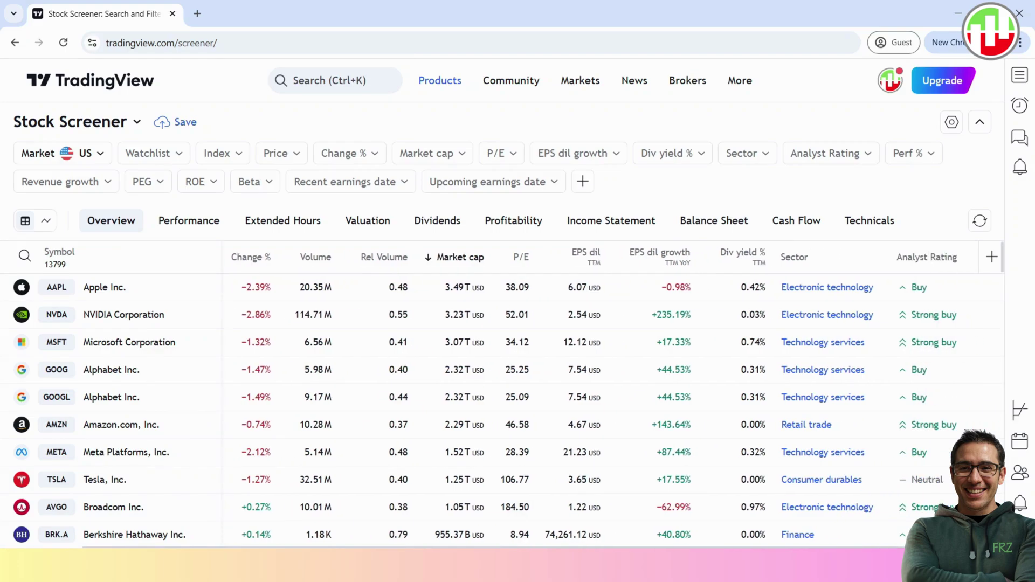
pyautogui.click(932, 261)
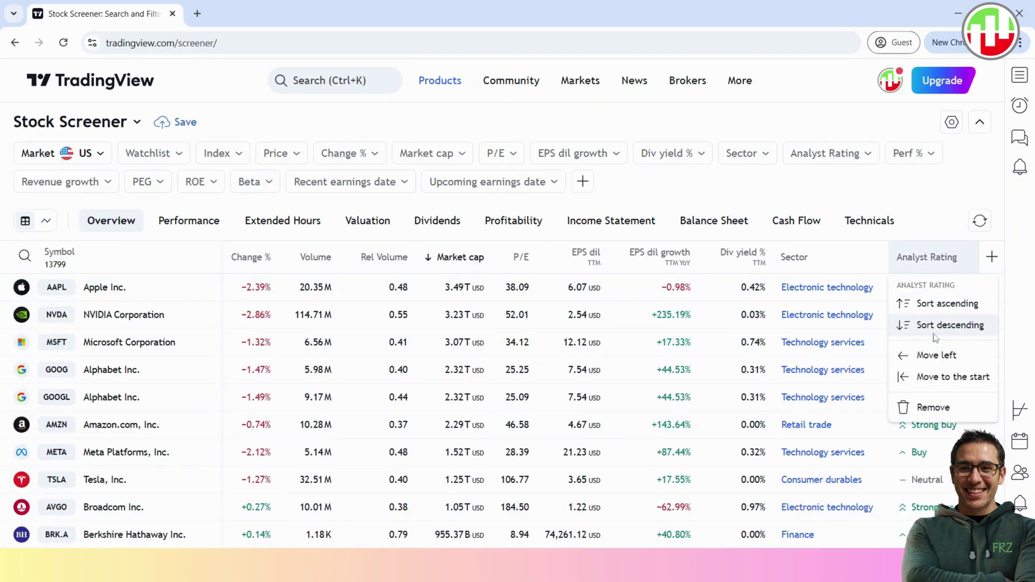
pyautogui.click(935, 377)
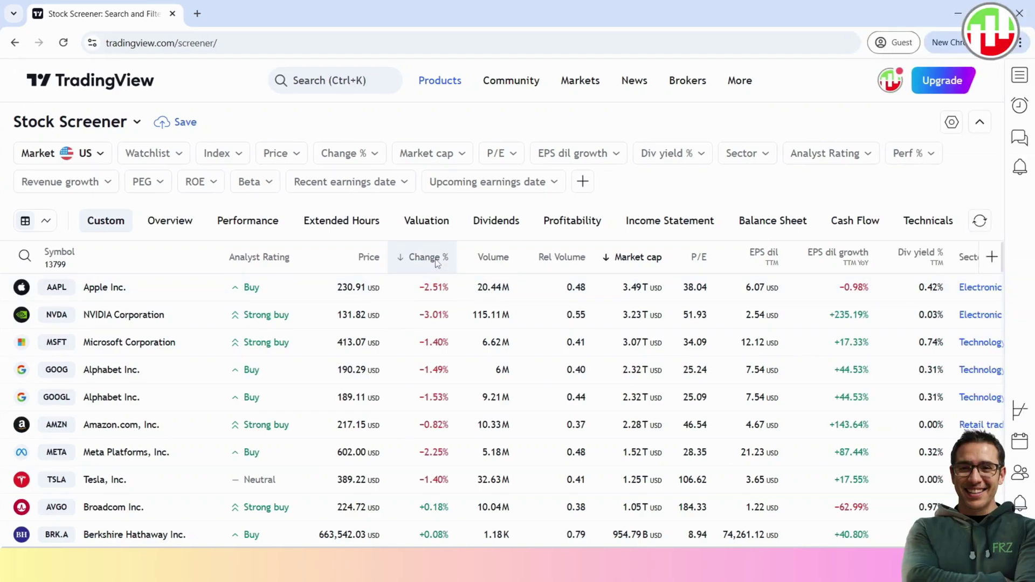
# Step: Set the Change % column's interval to 1 week
pyautogui.click(695, 59)
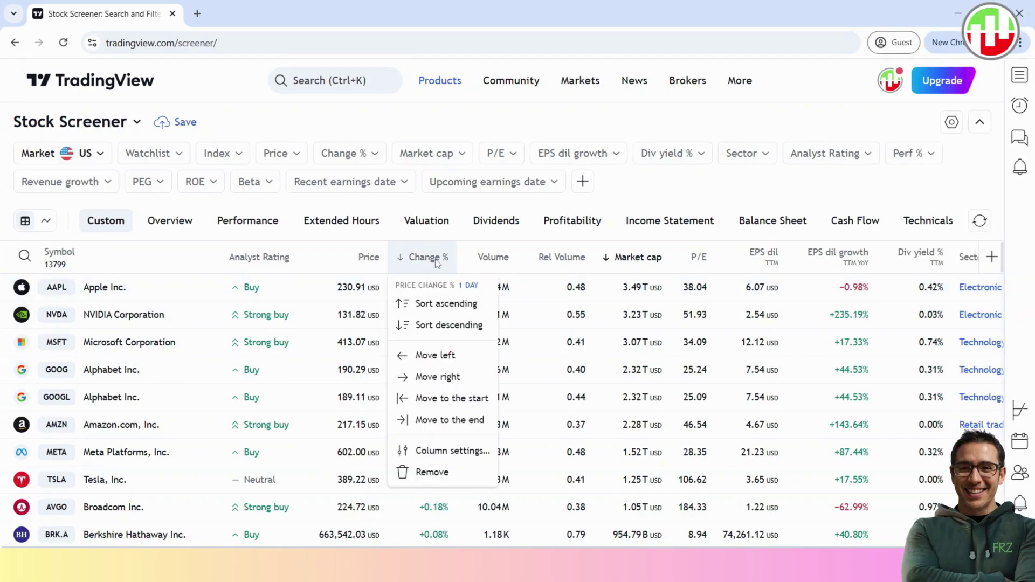
pyautogui.click(439, 450)
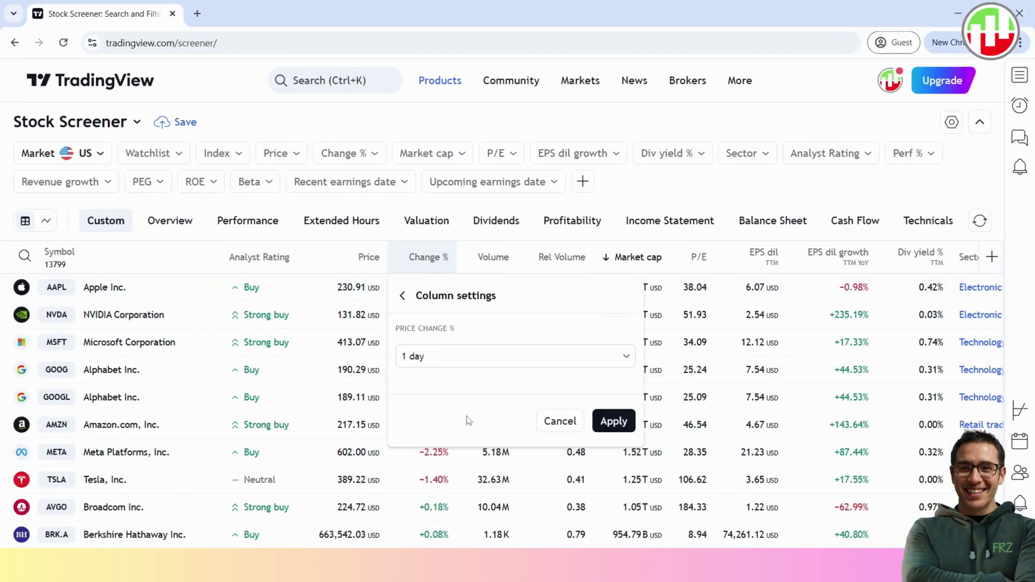
pyautogui.click(568, 361)
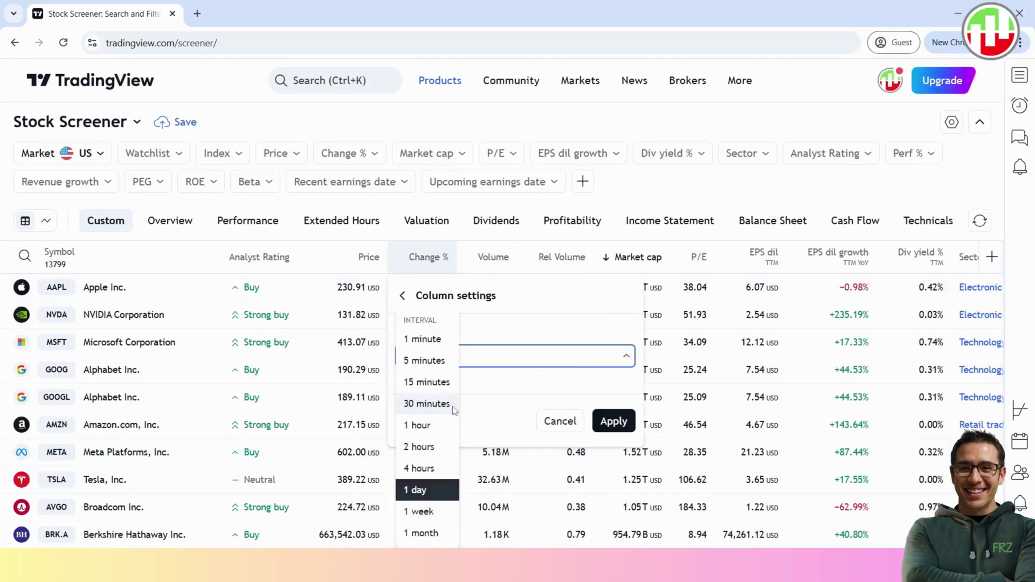
pyautogui.click(426, 512)
pyautogui.click(612, 421)
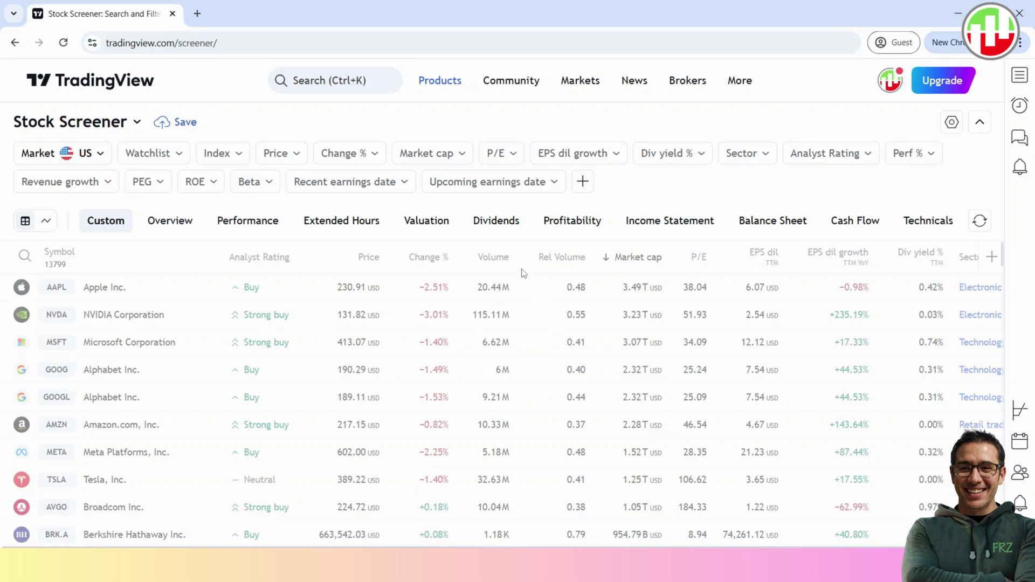
# Step: Set the Volume column to 1 week and sort the table by volume, highest first
pyautogui.click(495, 258)
pyautogui.click(521, 451)
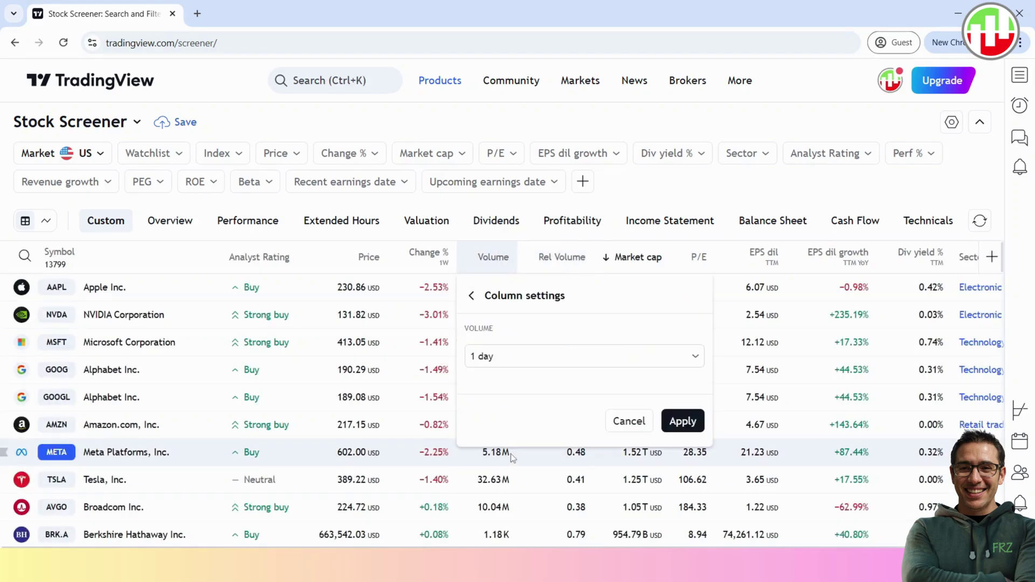
pyautogui.click(513, 356)
pyautogui.click(492, 511)
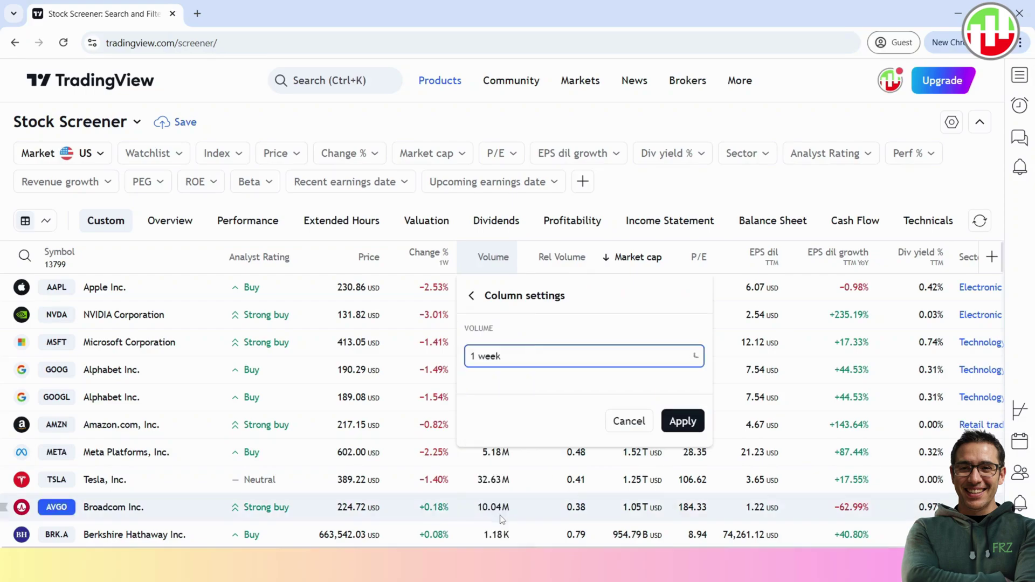
pyautogui.click(688, 421)
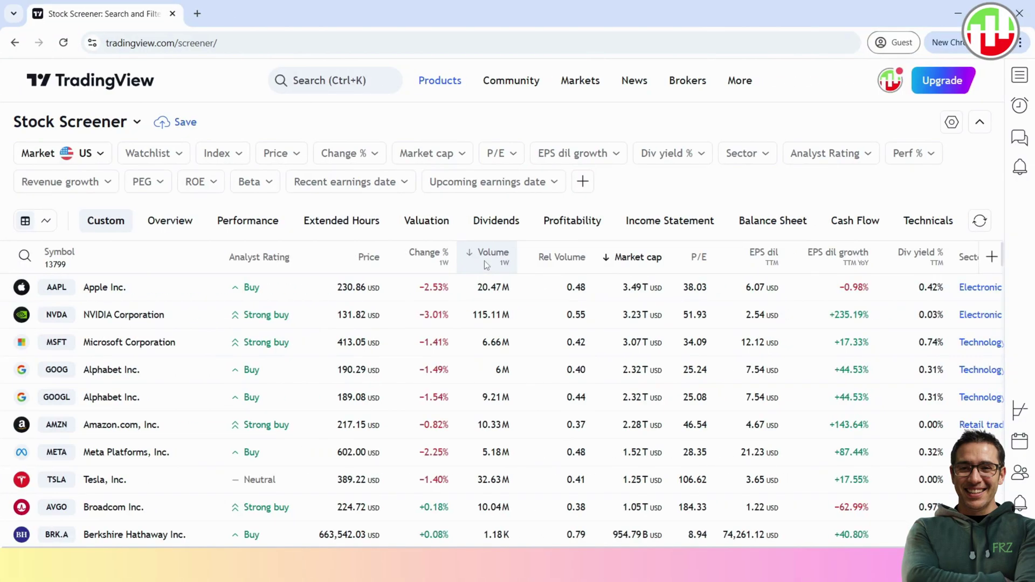
pyautogui.click(484, 261)
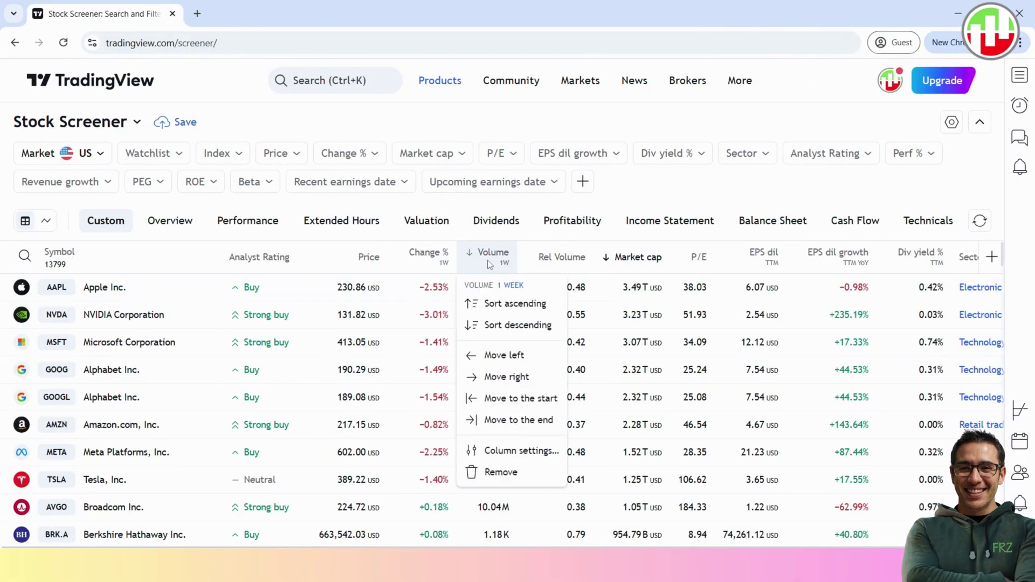
pyautogui.click(519, 325)
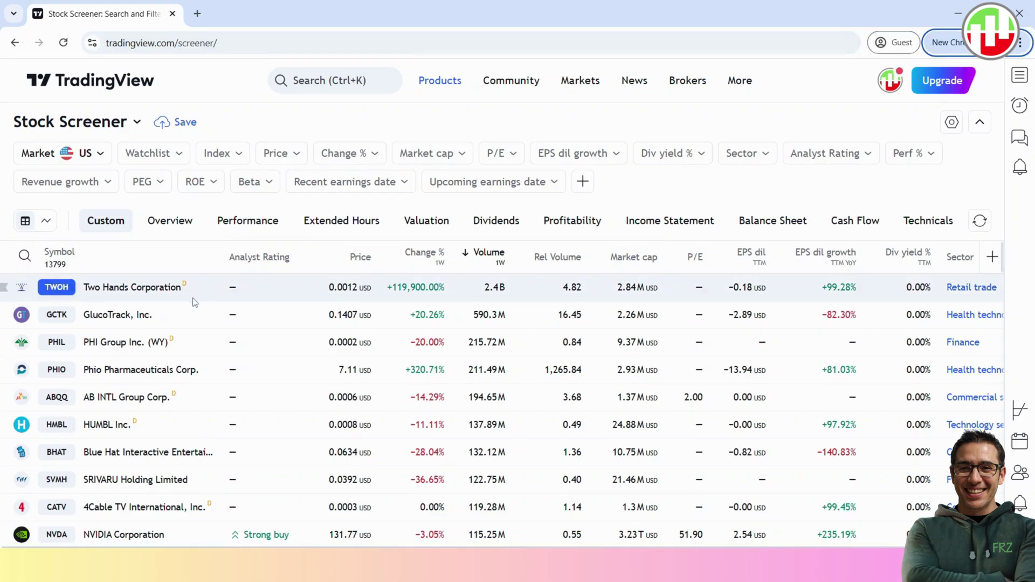
# Step: Flag NVDA red and scroll down through the volume-ranked screener list
pyautogui.scroll(-3, 184, 307)
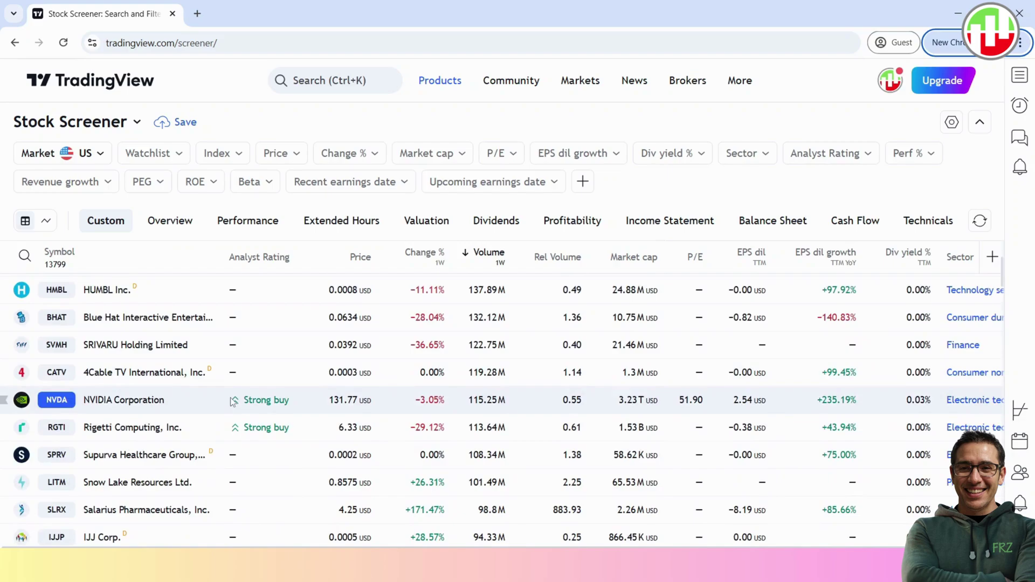
pyautogui.click(5, 403)
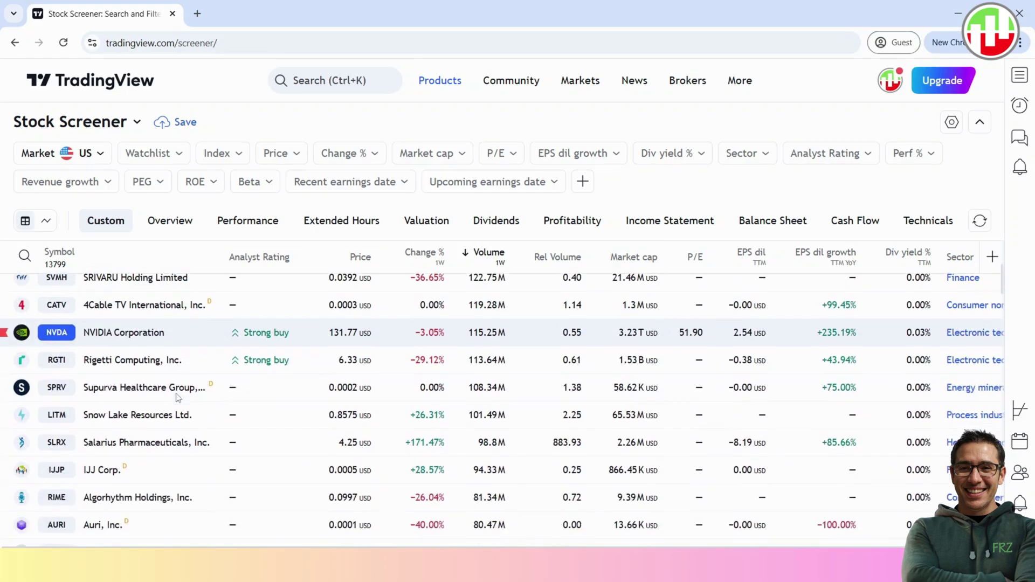
pyautogui.scroll(-2, 251, 366)
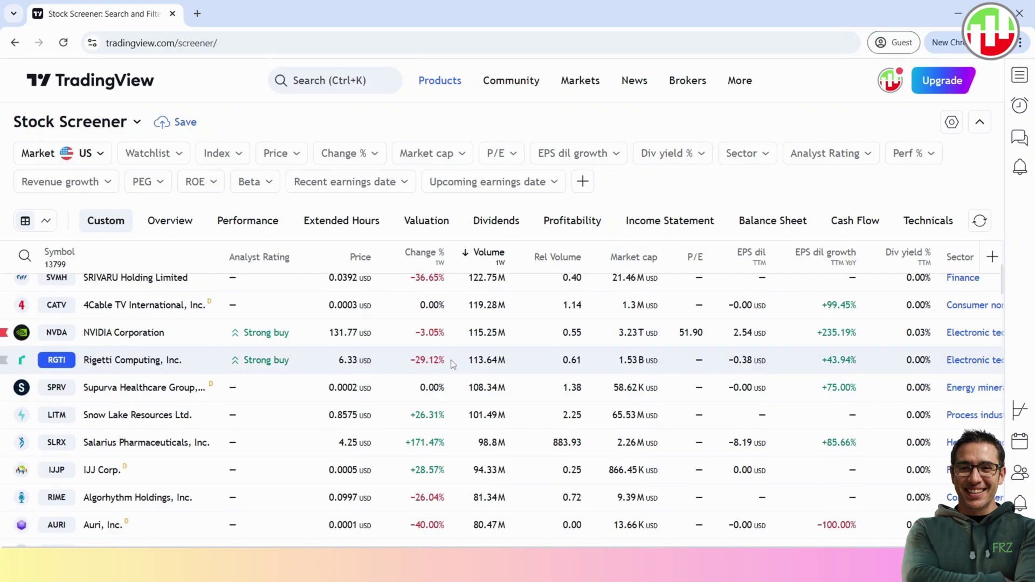
pyautogui.scroll(-3, 444, 368)
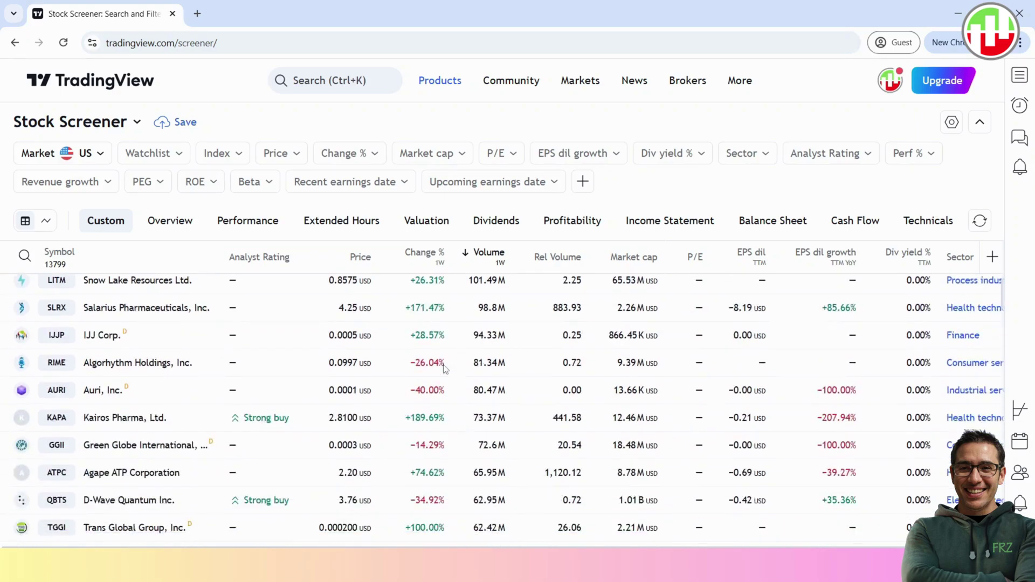
pyautogui.scroll(3, 444, 369)
pyautogui.scroll(-6, 444, 368)
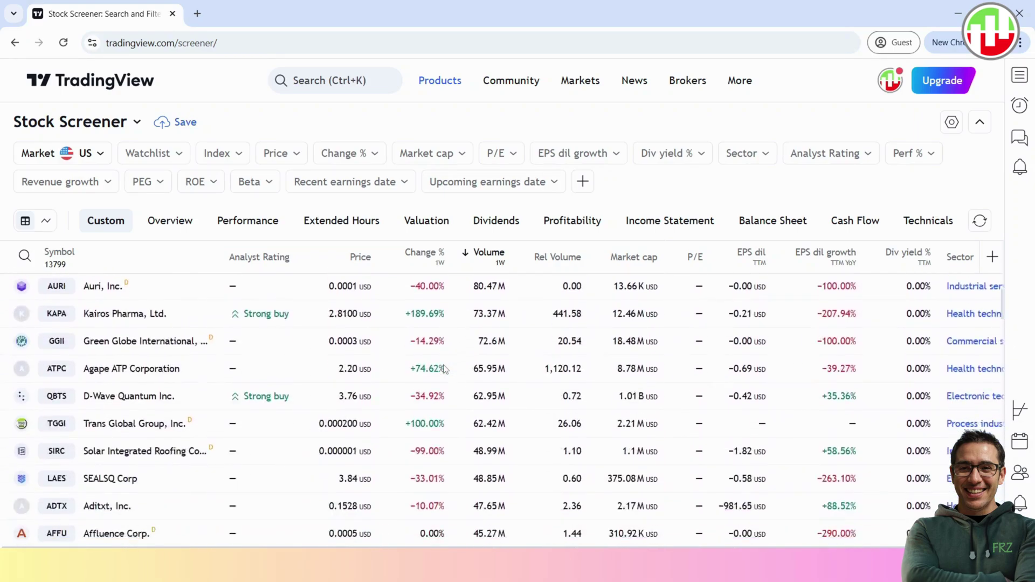
pyautogui.scroll(1, 444, 368)
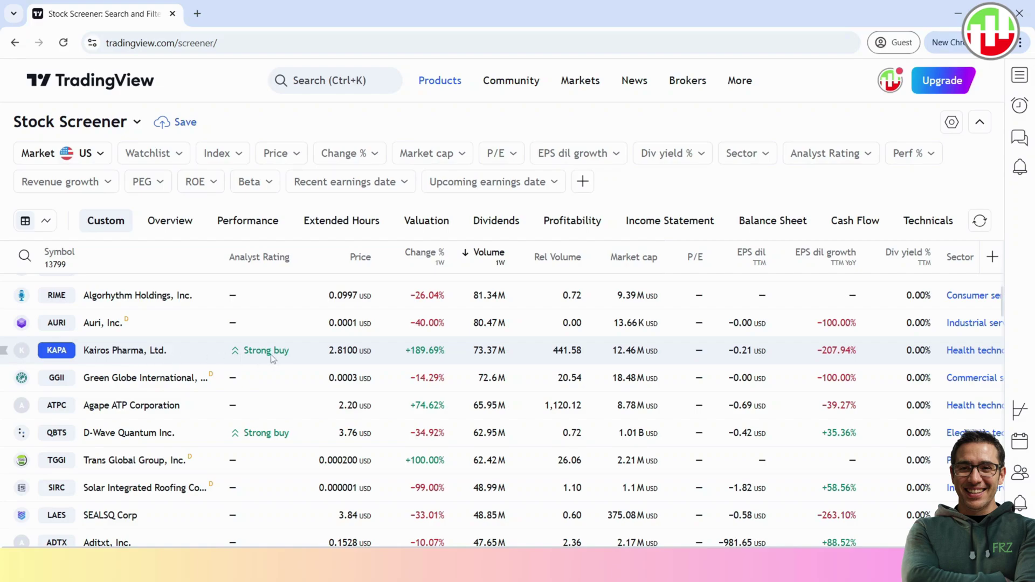
pyautogui.scroll(-3, 427, 356)
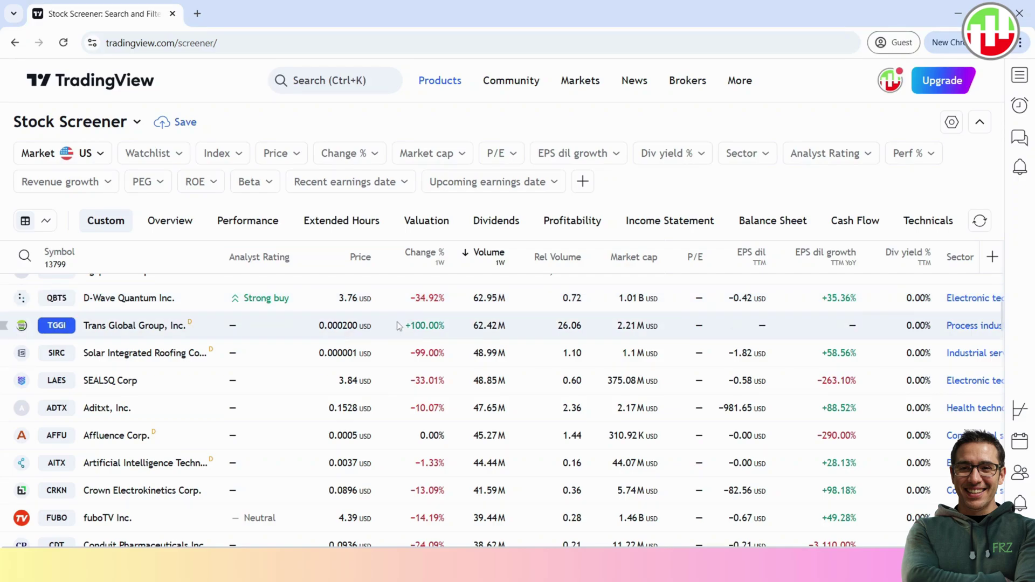
pyautogui.scroll(-6, 399, 329)
pyautogui.scroll(-3, 384, 336)
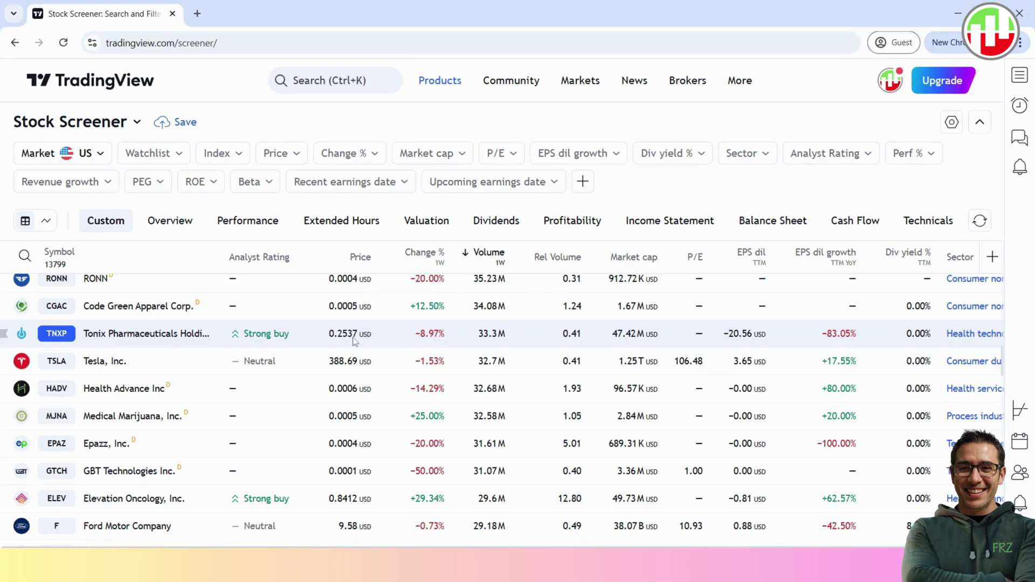
pyautogui.scroll(-4, 316, 335)
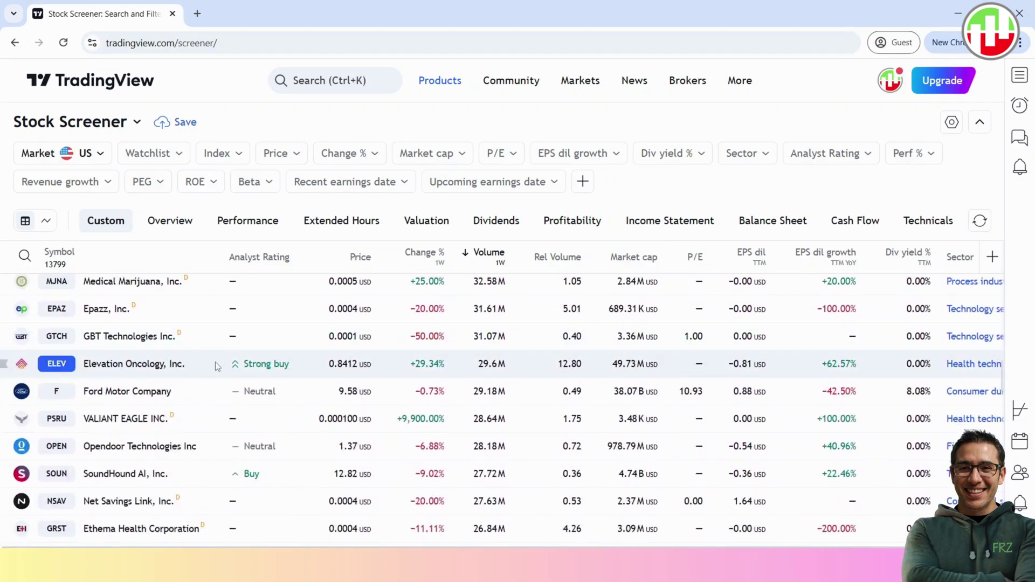
pyautogui.scroll(-15, 135, 386)
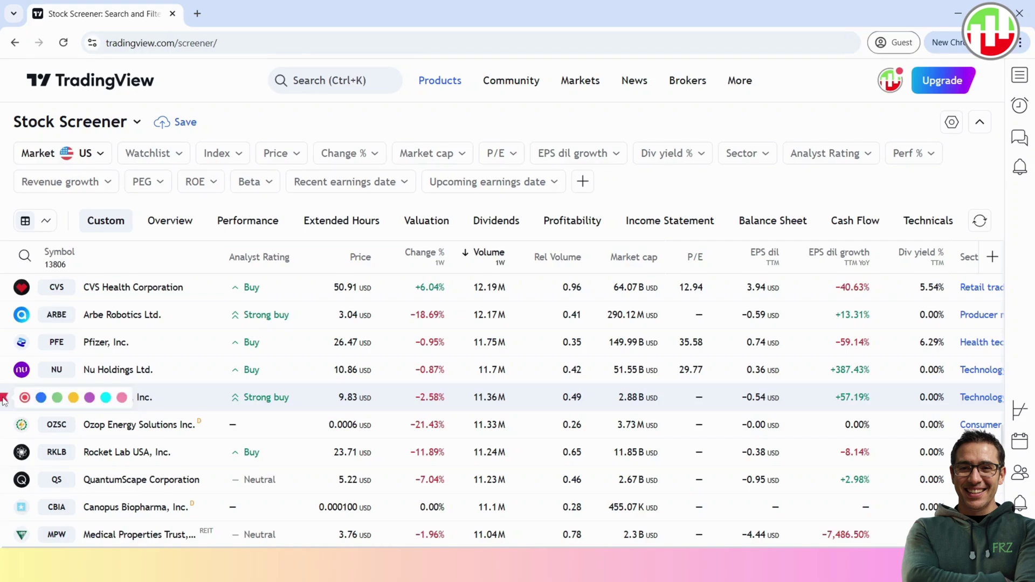
# Step: Scroll further down the list and red-flag Amazon (AMZN) and Uber Technologies (UBER)
pyautogui.scroll(-5, 334, 365)
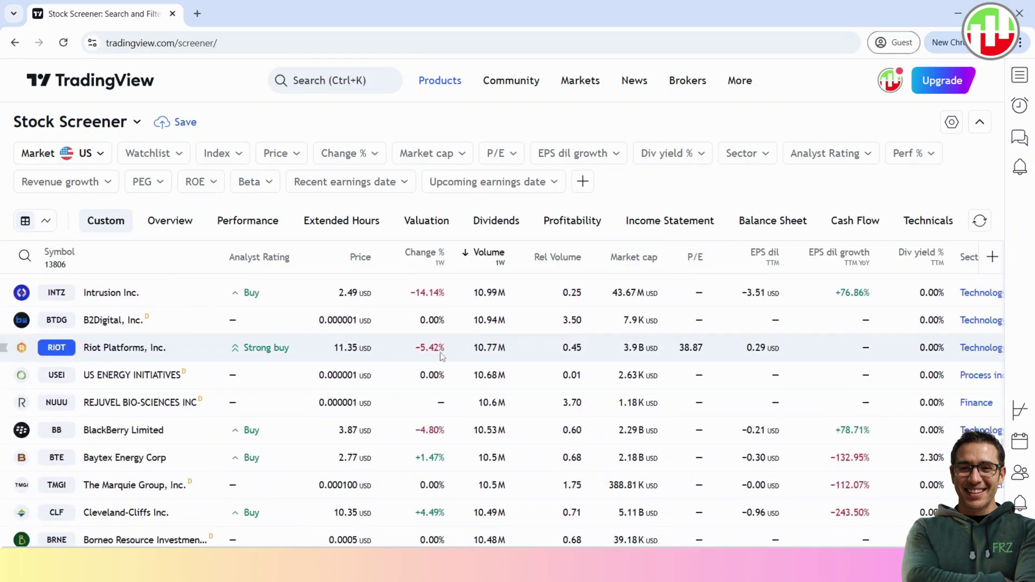
pyautogui.scroll(-4, 334, 365)
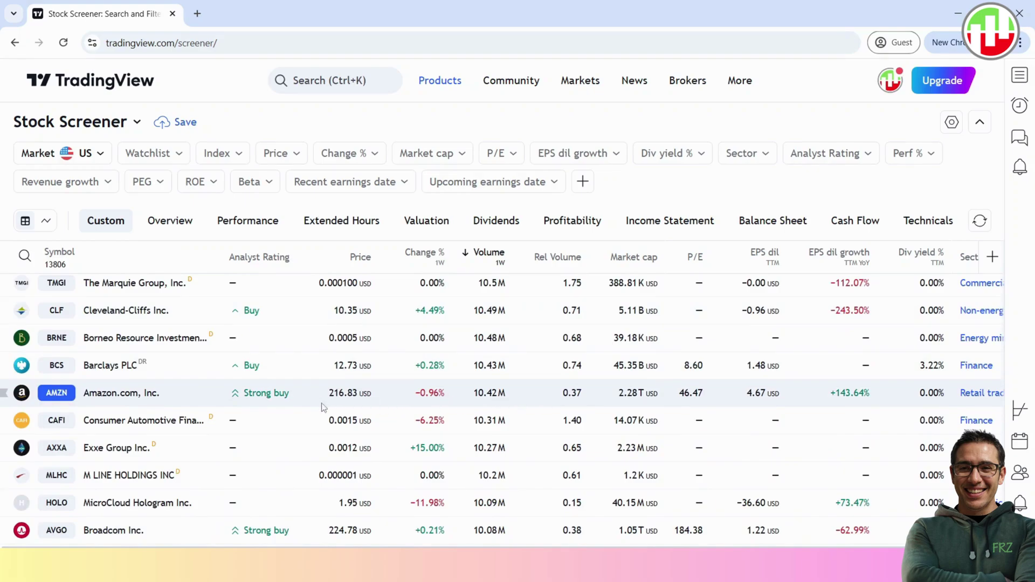
pyautogui.scroll(-4, 172, 349)
pyautogui.scroll(-5, 277, 431)
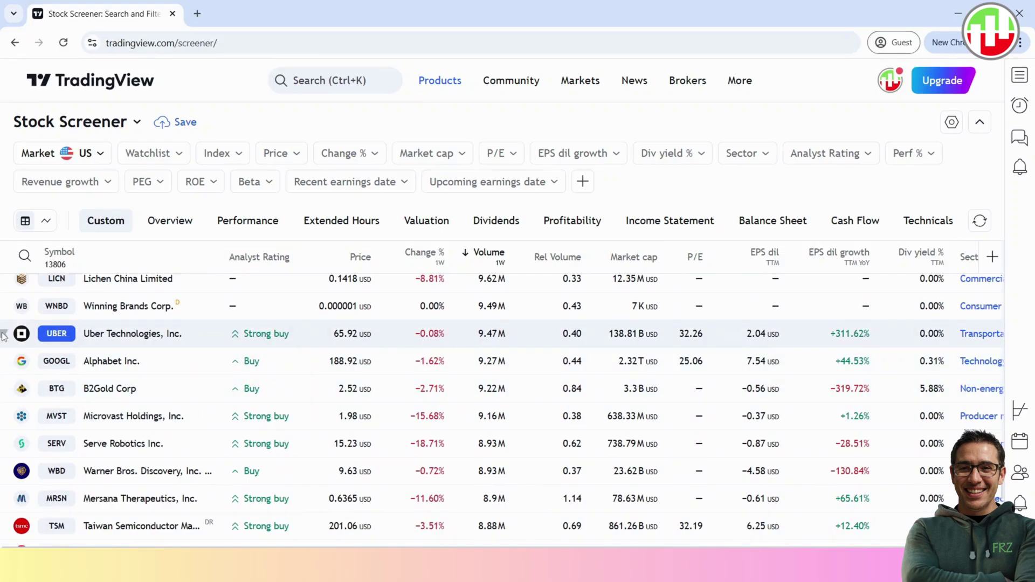
pyautogui.scroll(10, 7, 399)
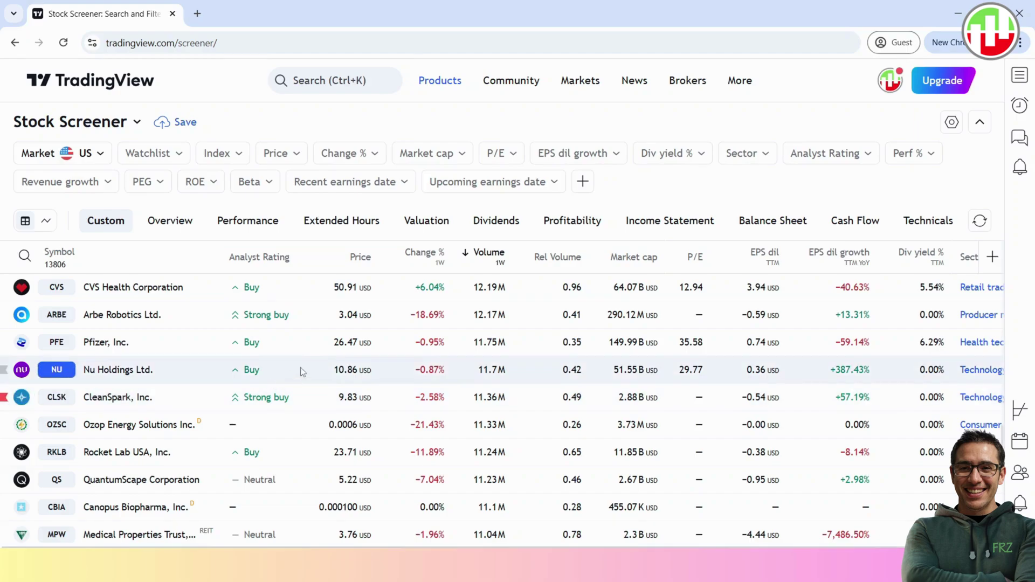
pyautogui.scroll(-5, 289, 372)
pyautogui.scroll(-4, 410, 371)
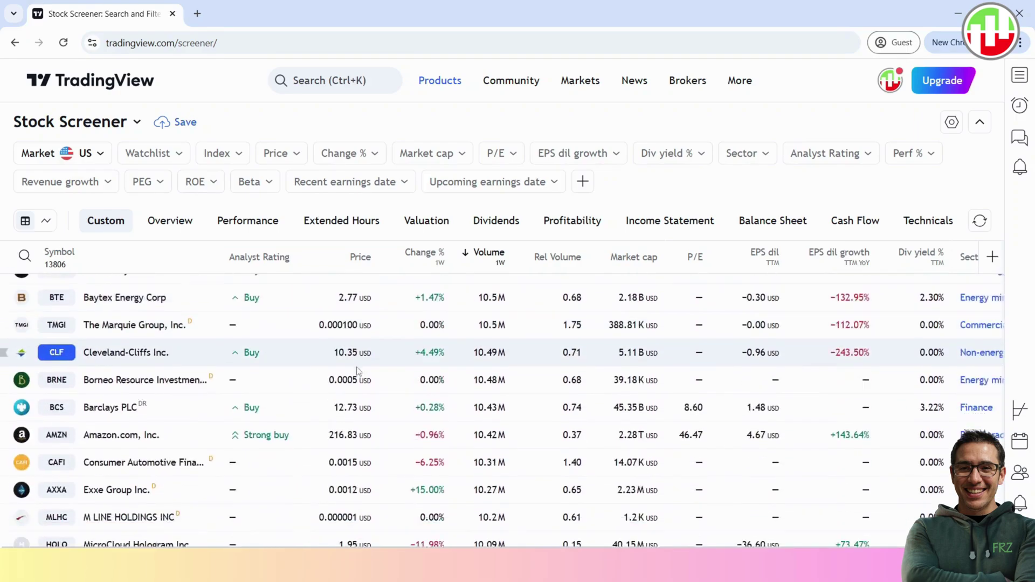
pyautogui.click(3, 393)
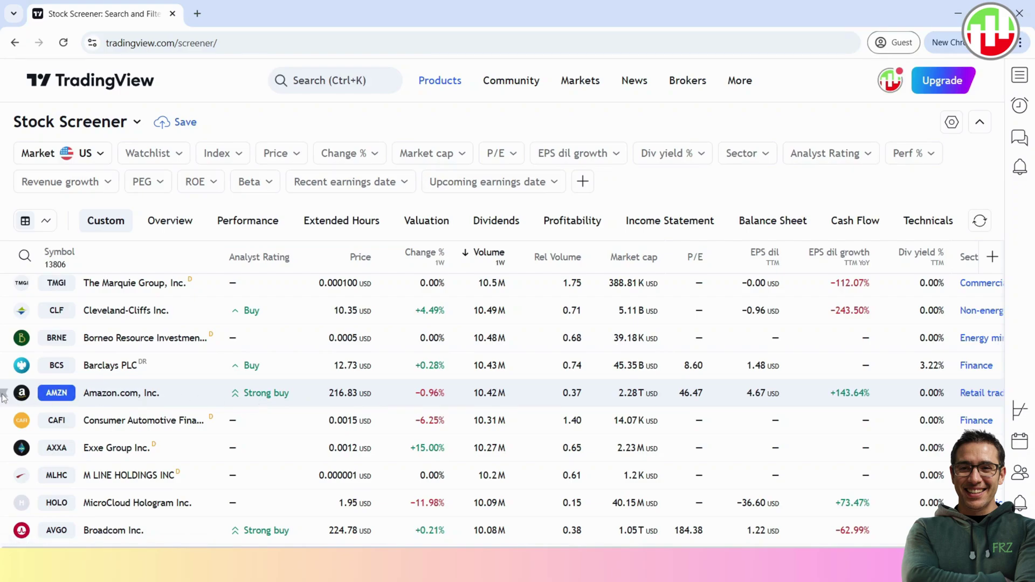
pyautogui.scroll(-4, 239, 395)
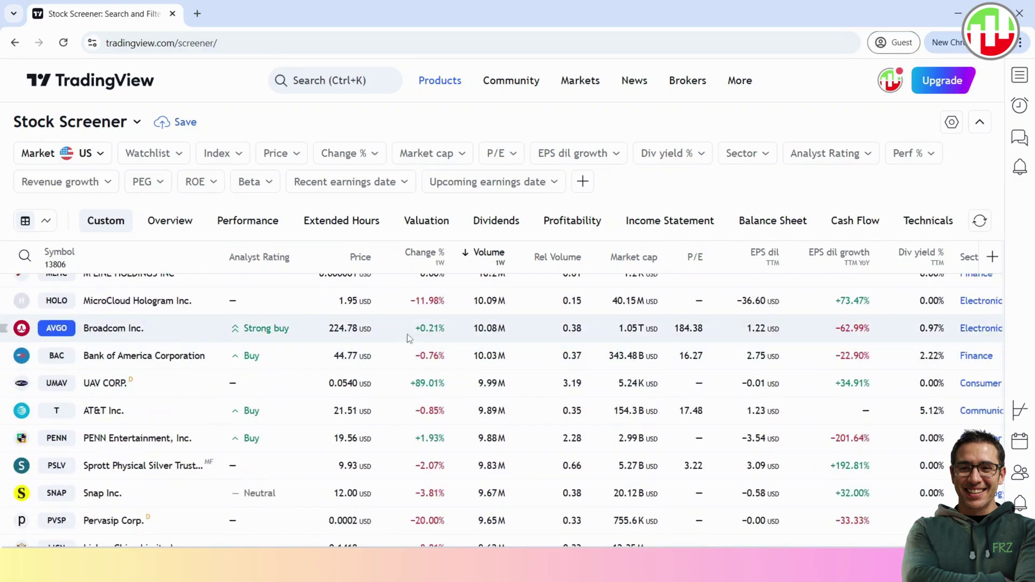
pyautogui.scroll(-5, 280, 438)
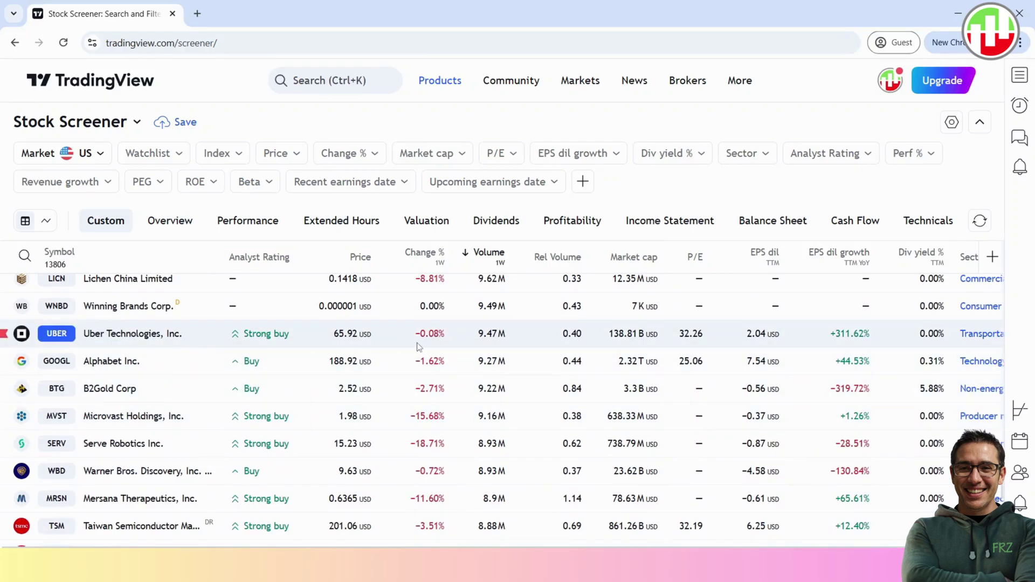
pyautogui.click(181, 157)
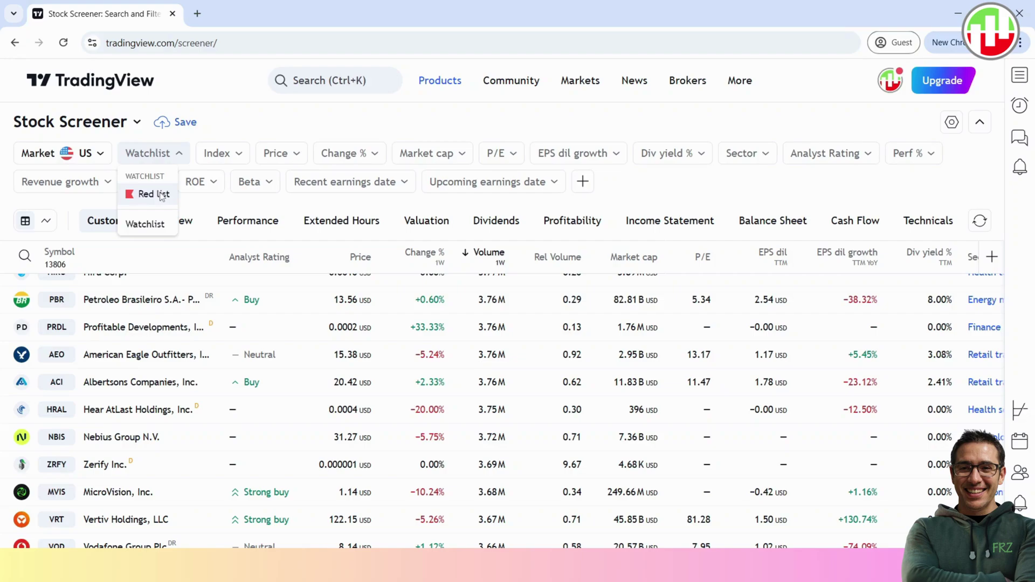
# Step: Filter the screener to the Red list watchlist and scroll through the 22 flagged stocks
pyautogui.click(160, 194)
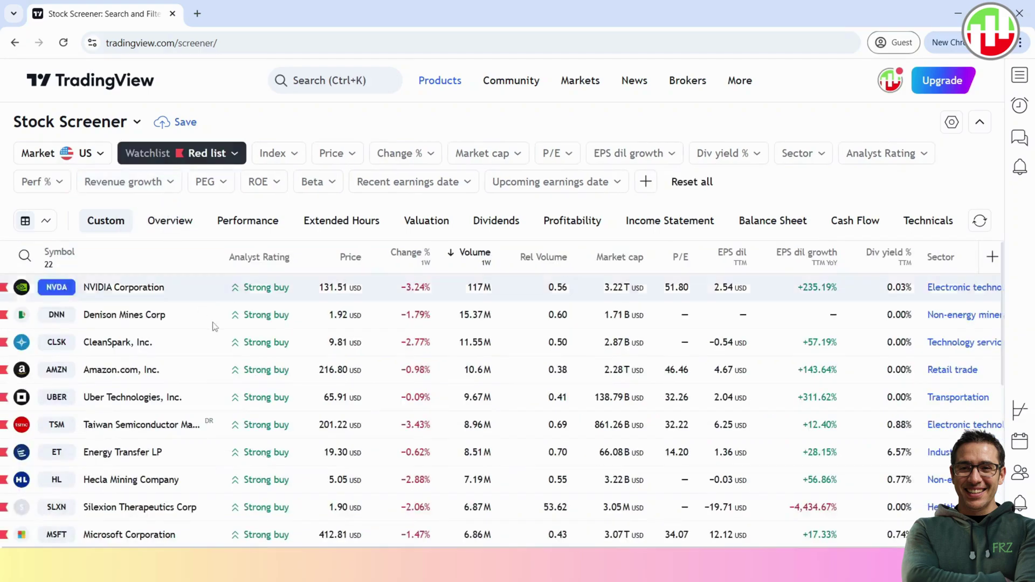
pyautogui.scroll(-7, 281, 367)
pyautogui.scroll(7, 282, 399)
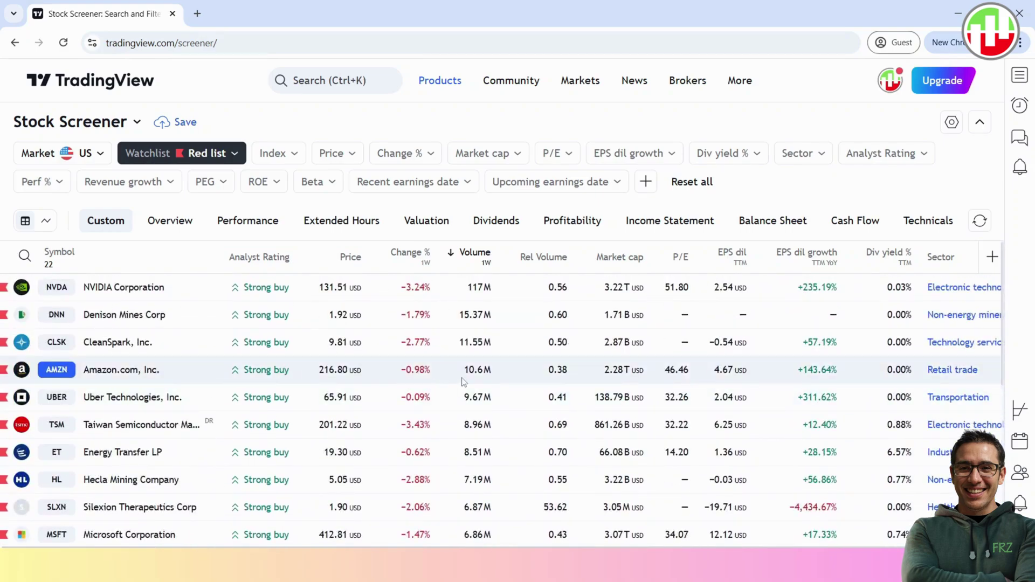
pyautogui.scroll(-7, 462, 382)
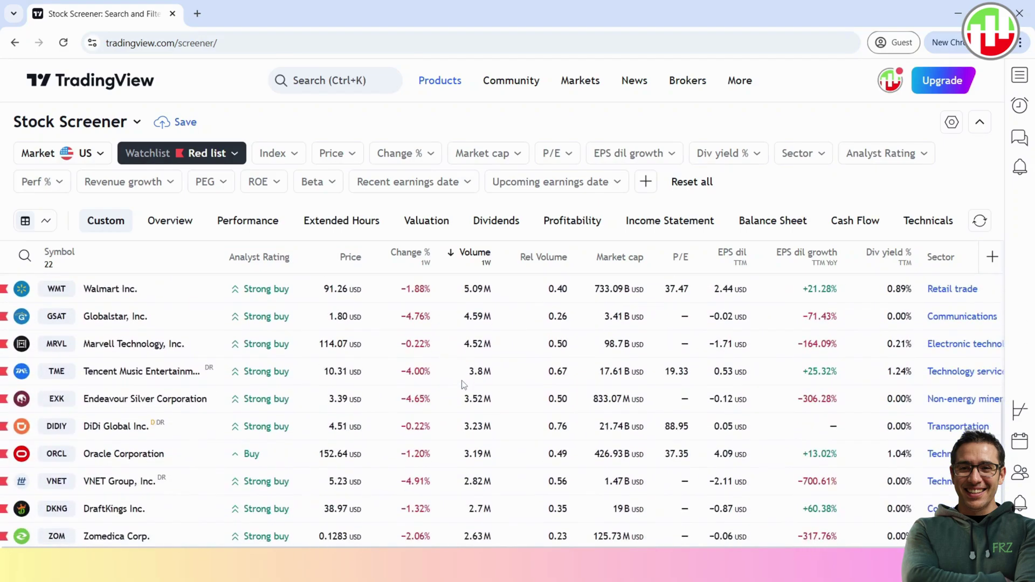
pyautogui.scroll(7, 462, 382)
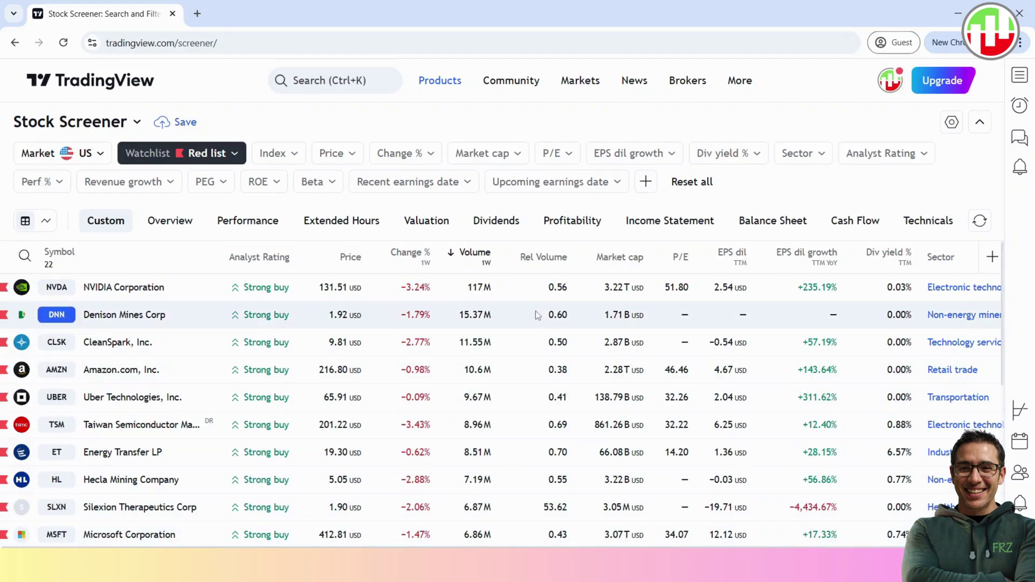
pyautogui.moveTo(642, 92)
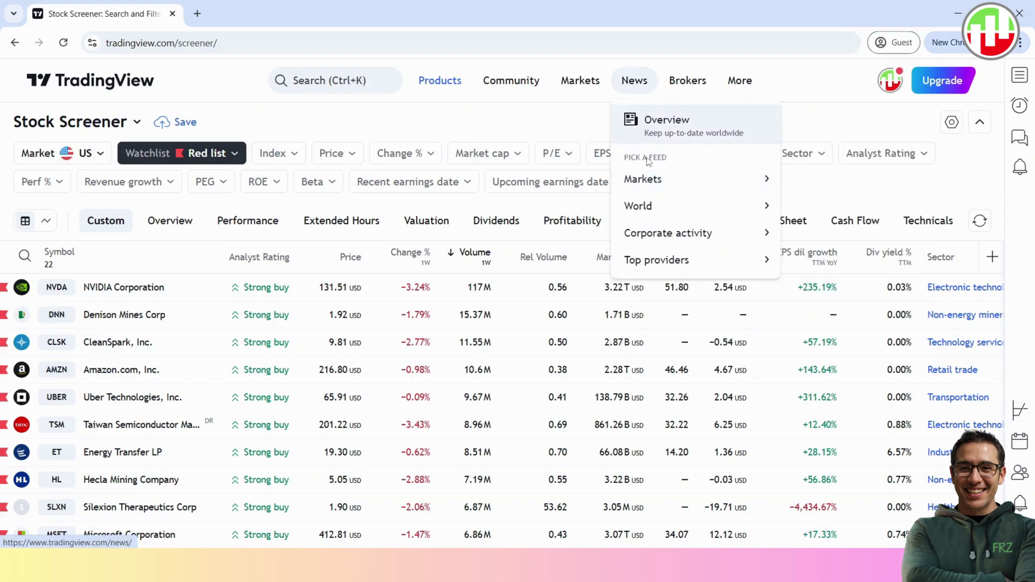
# Step: Open the stock market news in a new tab and go to its full News Flow page
pyautogui.rightClick(822, 146)
pyautogui.click(873, 157)
pyautogui.click(250, 7)
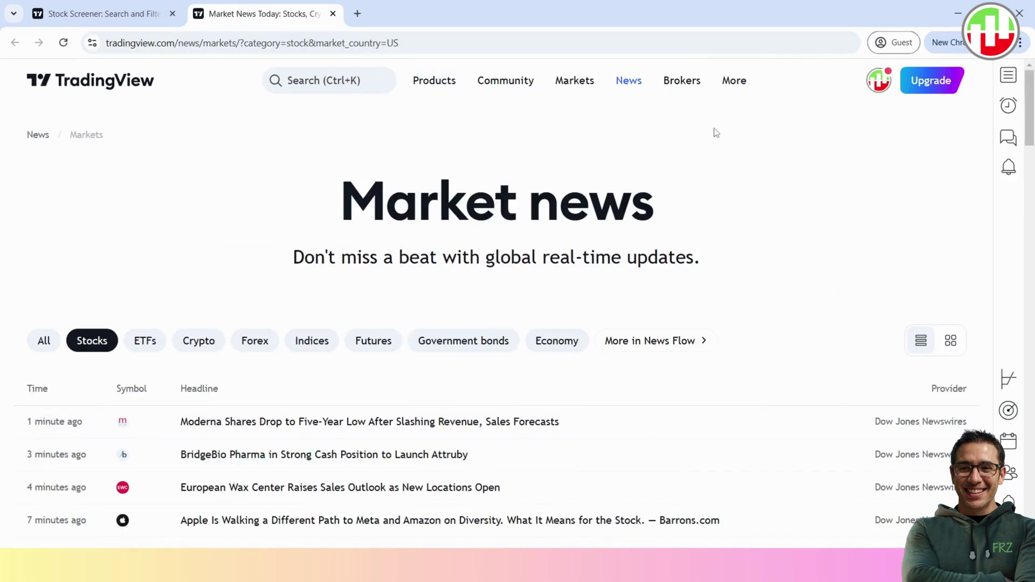
pyautogui.scroll(-1, 687, 138)
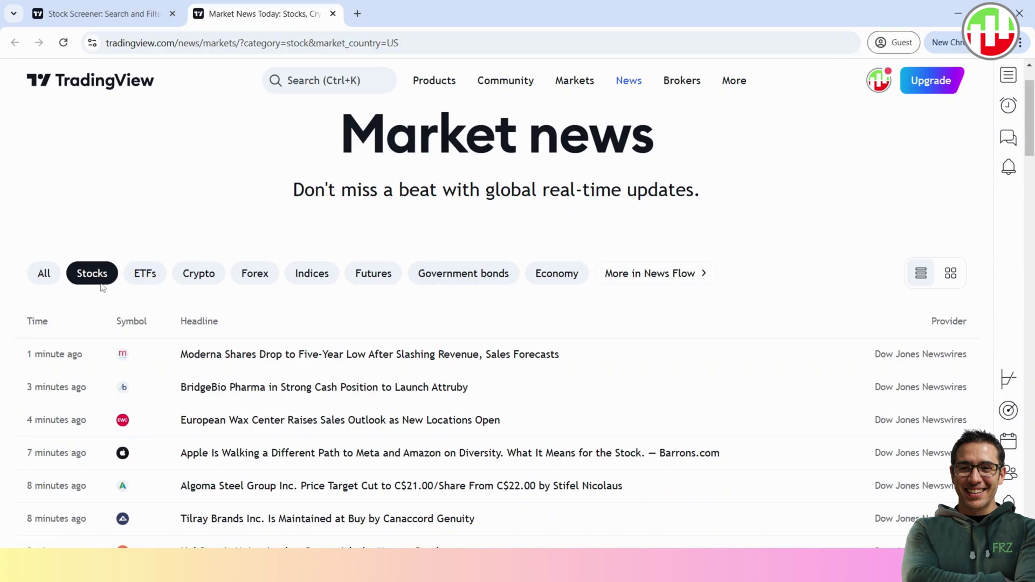
pyautogui.click(659, 275)
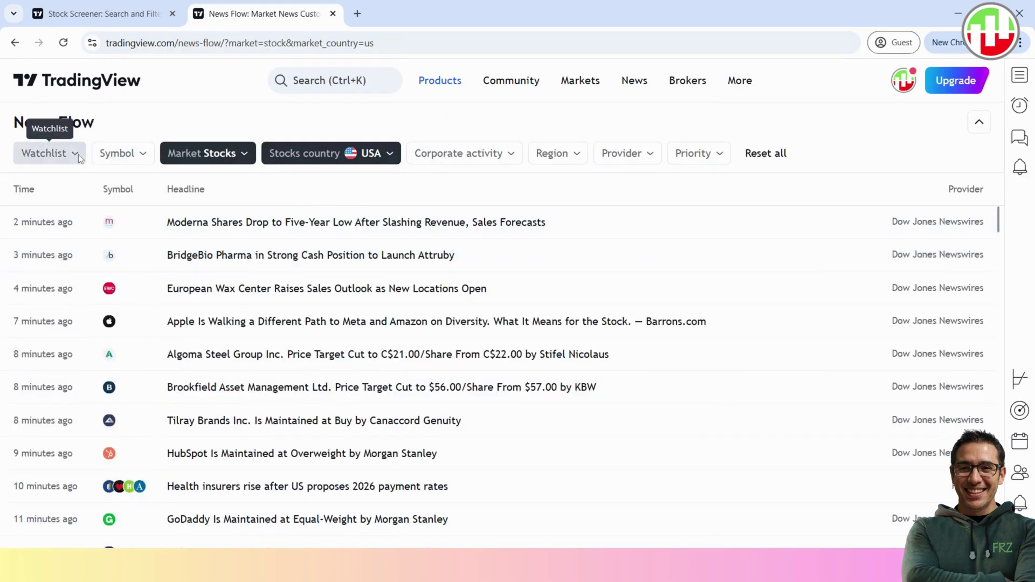
# Step: Filter News Flow to the Red list watchlist and the TradingView provider
pyautogui.click(44, 153)
pyautogui.click(64, 195)
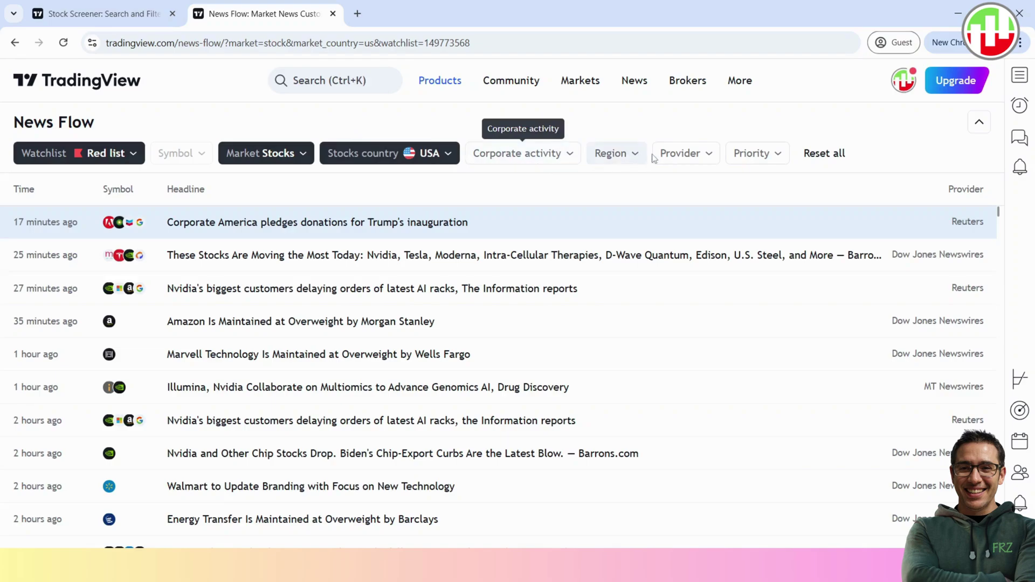
pyautogui.click(682, 154)
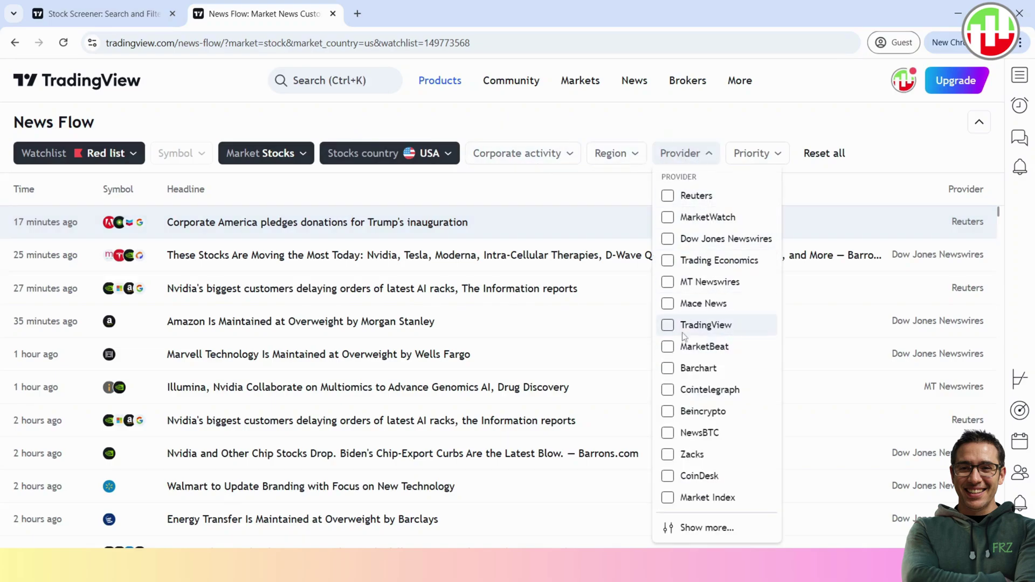
pyautogui.click(667, 325)
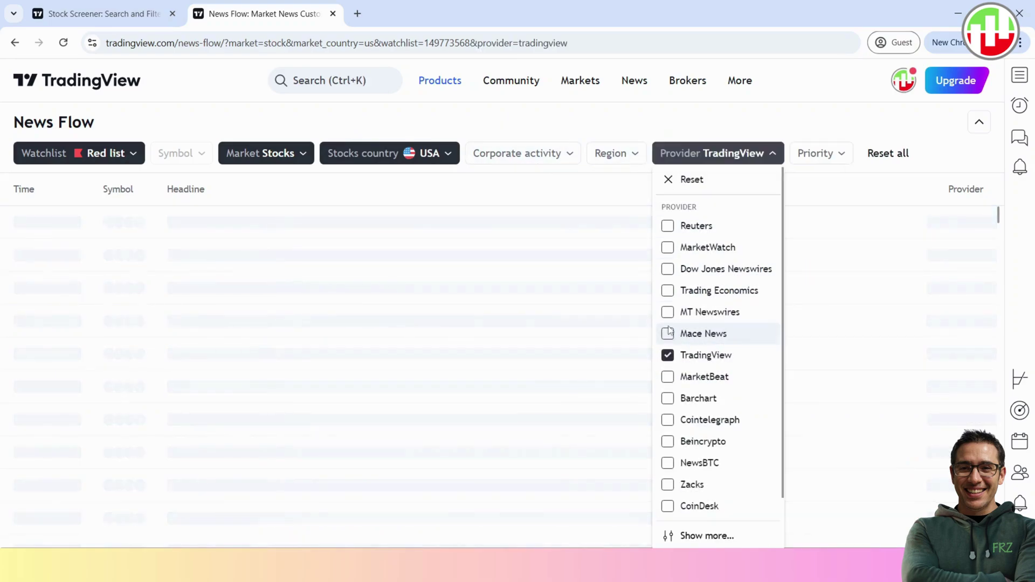
pyautogui.click(705, 121)
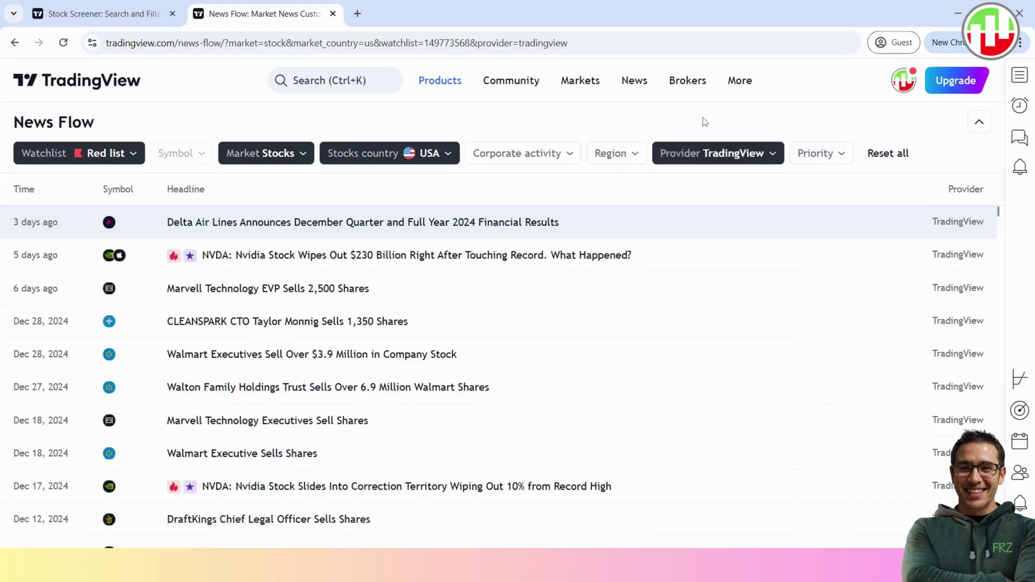
# Step: Read down through the filtered News Flow headlines and scroll back to the top
pyautogui.scroll(-3, 329, 273)
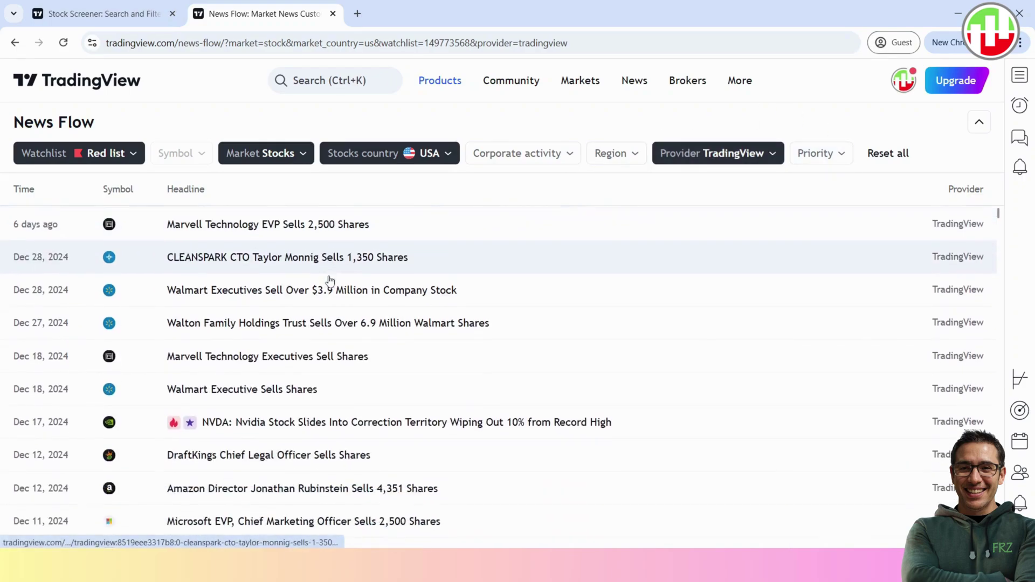
pyautogui.scroll(-5, 331, 315)
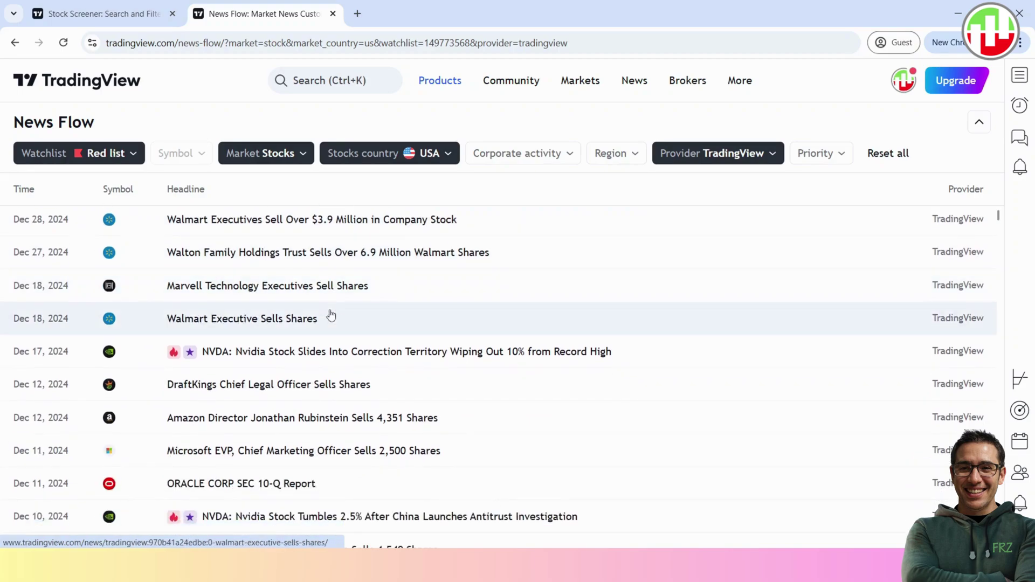
pyautogui.scroll(-6, 331, 315)
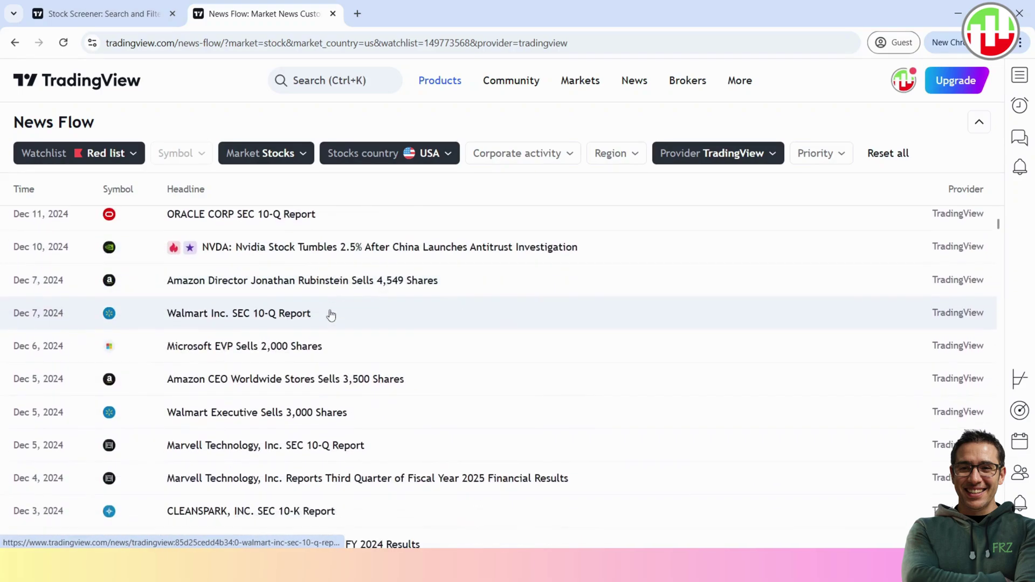
pyautogui.scroll(-5, 331, 315)
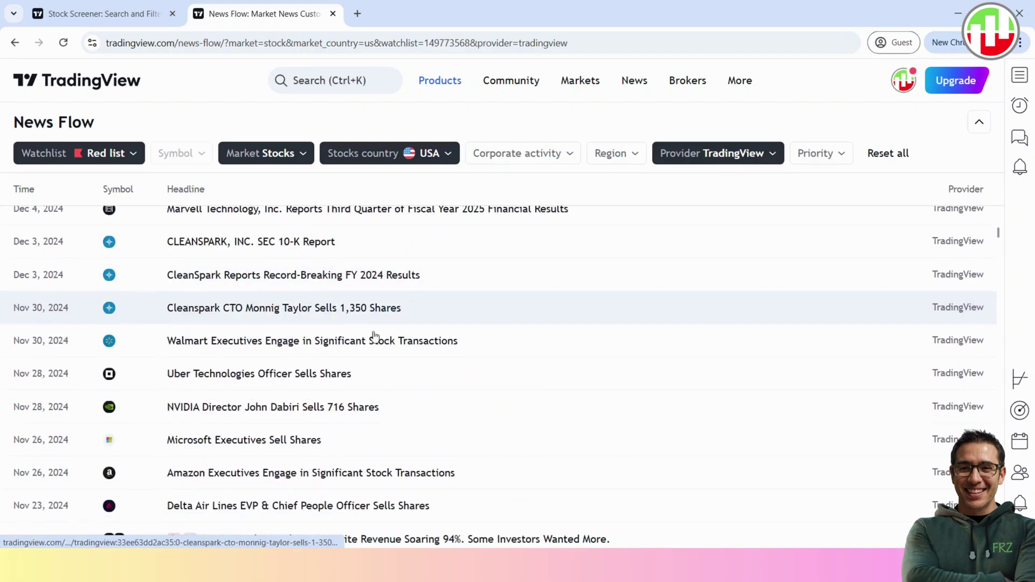
pyautogui.scroll(-4, 423, 365)
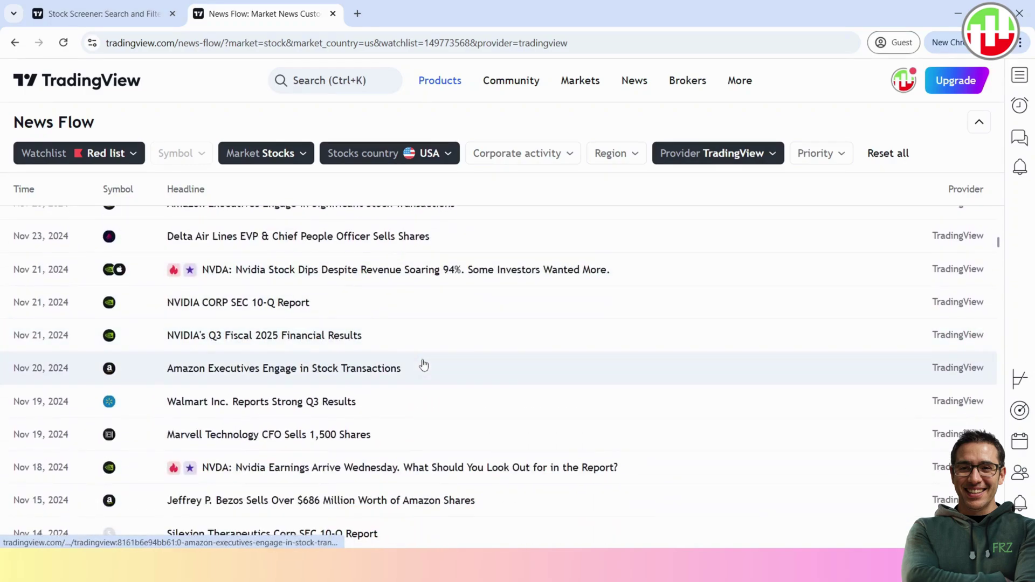
pyautogui.scroll(-6, 423, 365)
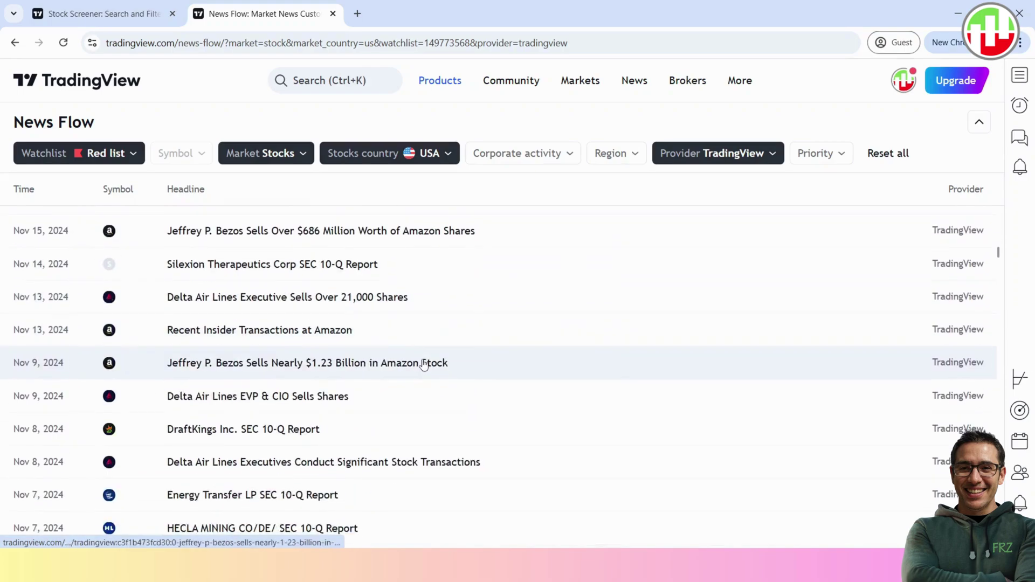
pyautogui.scroll(-4, 424, 365)
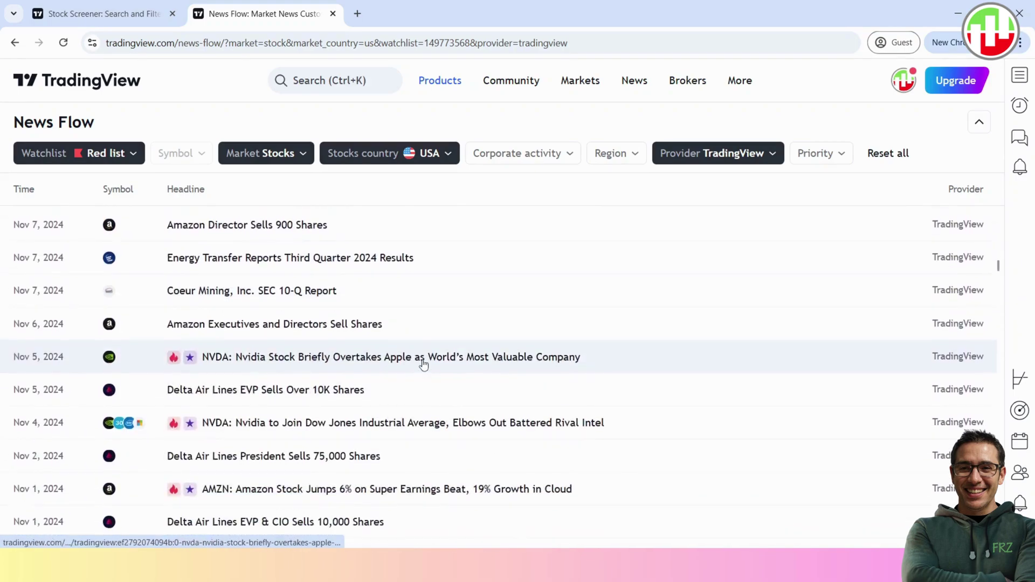
pyautogui.scroll(20, 423, 365)
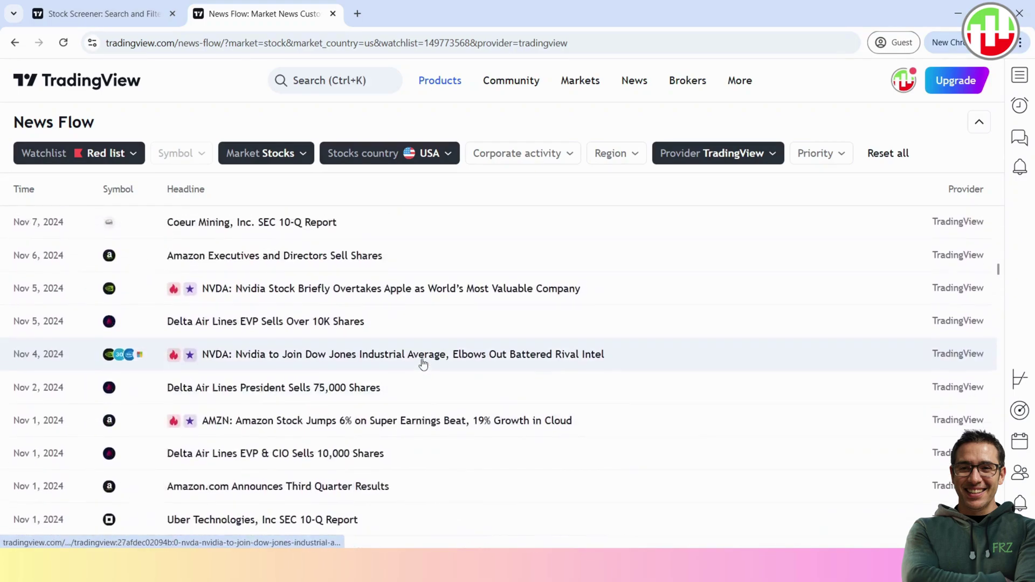
pyautogui.scroll(10, 422, 363)
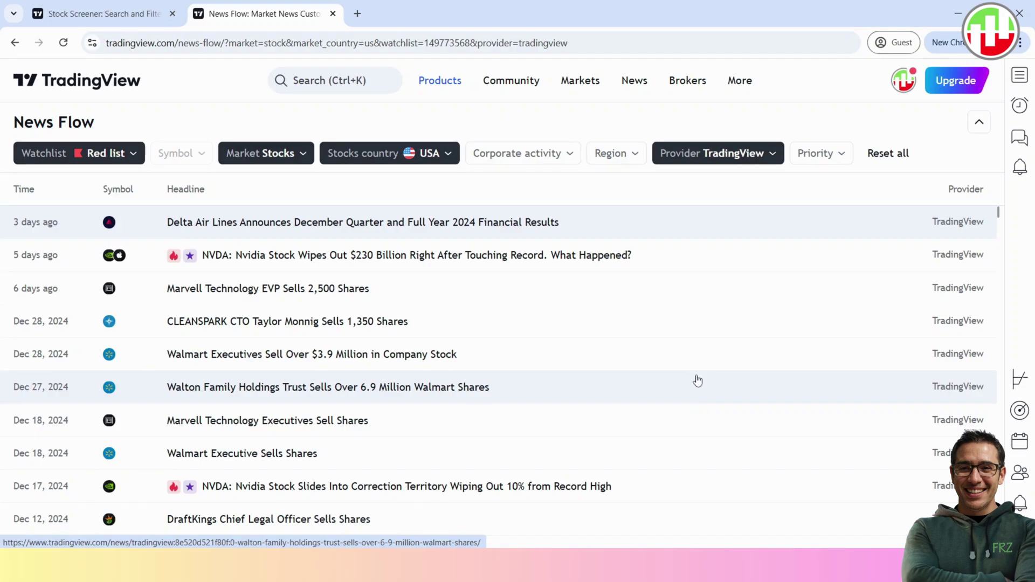
# Step: From the screener, open NASDAQ:NVDA's daily chart in a new tab, review it, then close it
pyautogui.hotkey('ctrl', 'shift', 'Tab')
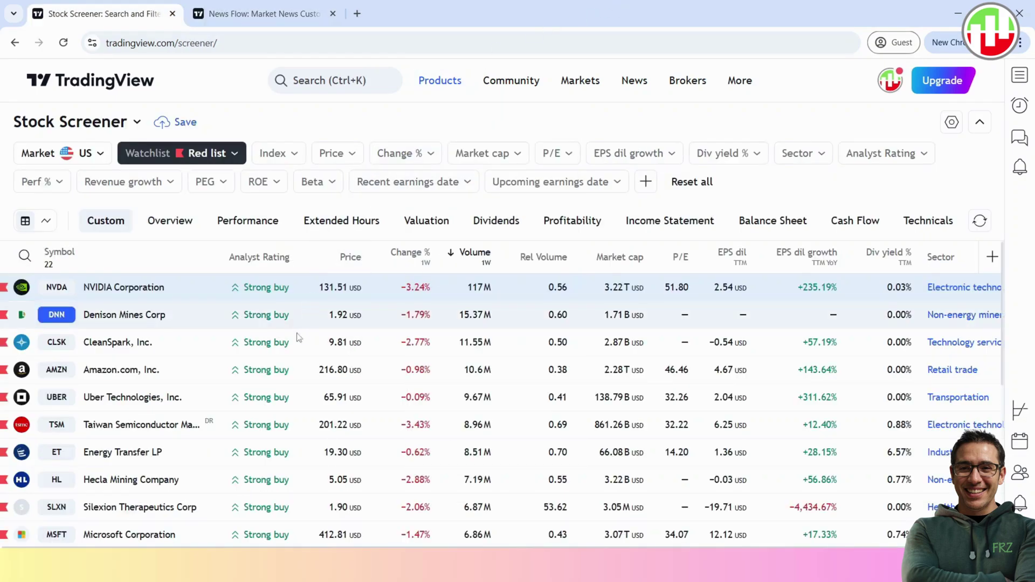
pyautogui.rightClick(81, 291)
pyautogui.moveTo(149, 415)
pyautogui.click(162, 441)
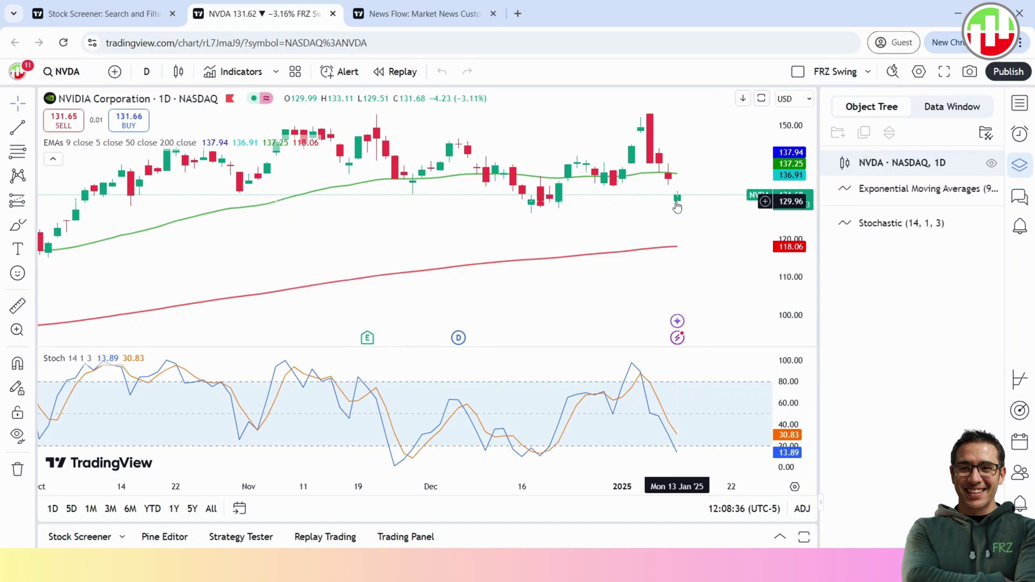
pyautogui.hotkey('ctrl', 'w')
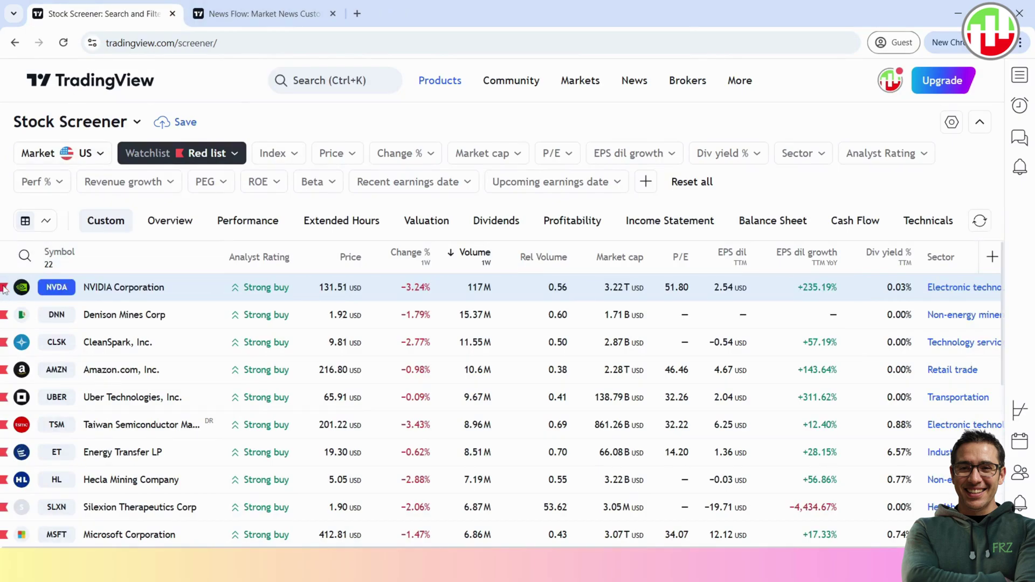
# Step: Open CLSK and DNN charts in background tabs and AMZN's chart in a new tab
pyautogui.middleClick(108, 343)
pyautogui.middleClick(108, 314)
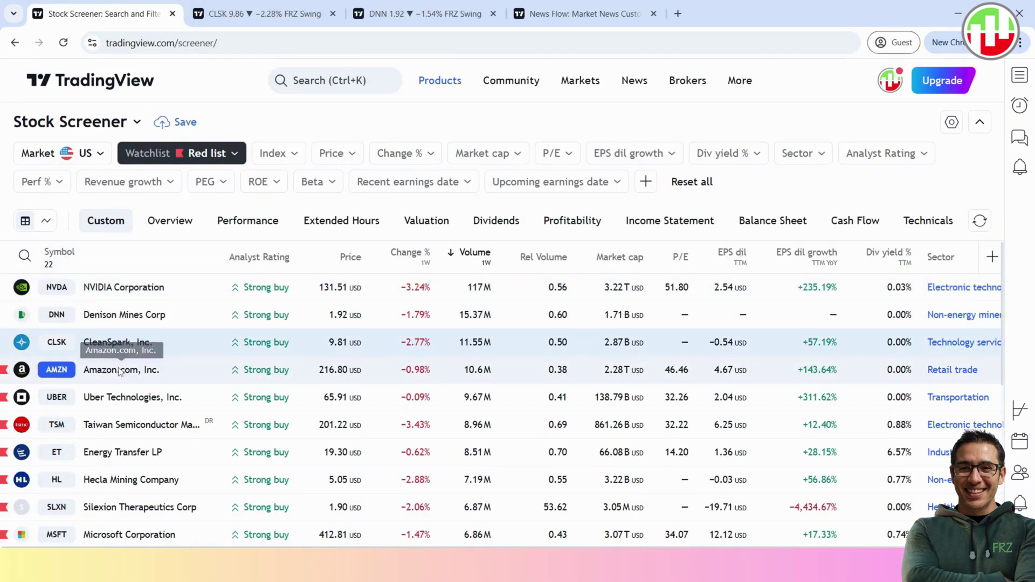
pyautogui.rightClick(120, 370)
pyautogui.click(156, 511)
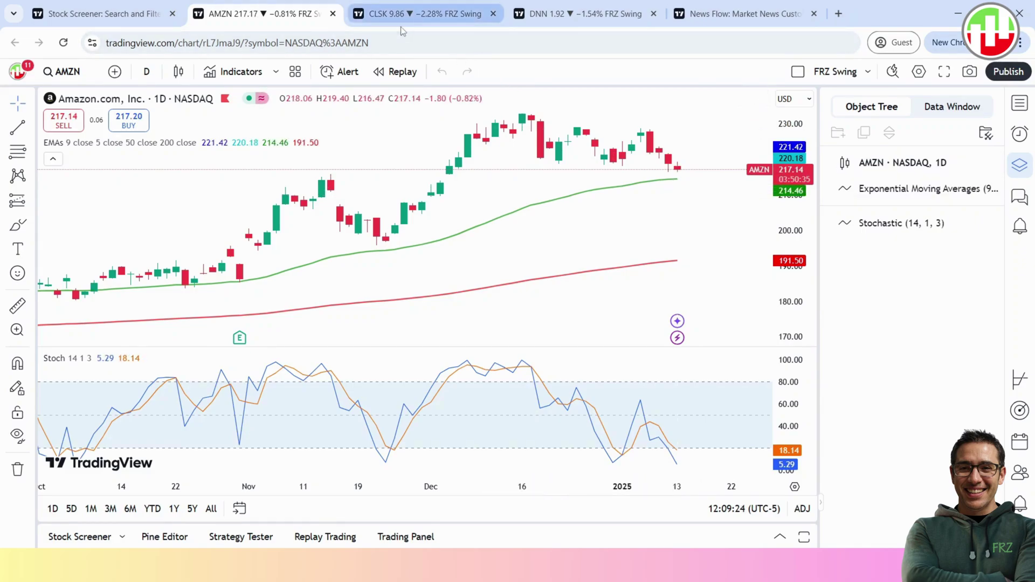
# Step: Close the CLSK, DNN, News Flow and AMZN tabs, leaving only the Stock Screener
pyautogui.click(493, 14)
pyautogui.click(493, 13)
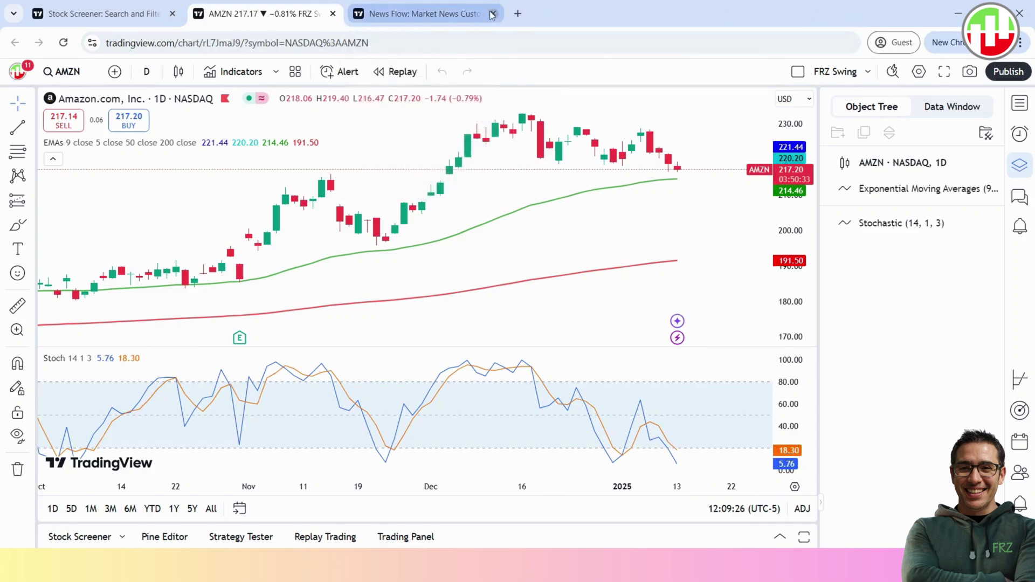
pyautogui.click(492, 13)
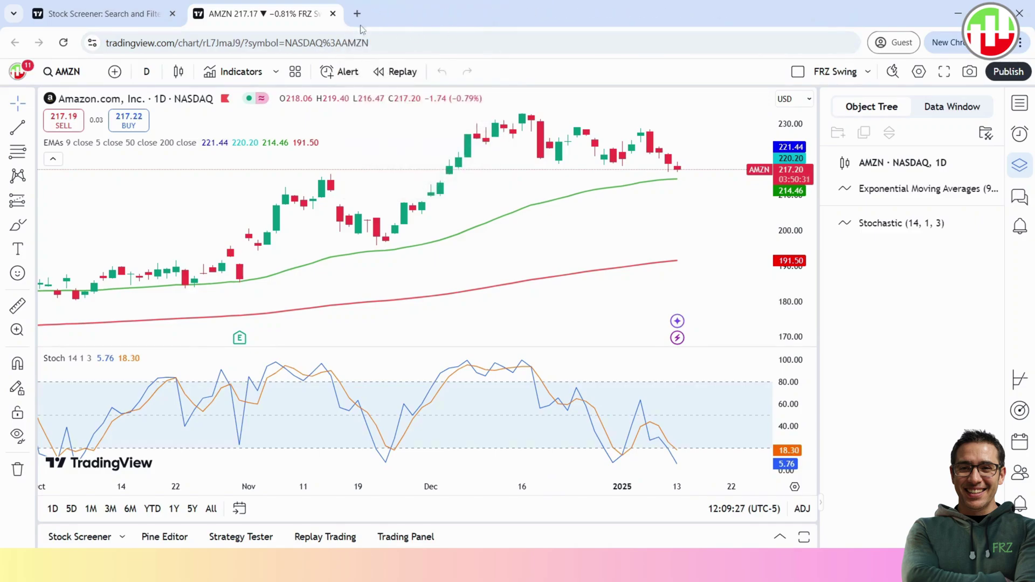
pyautogui.click(333, 13)
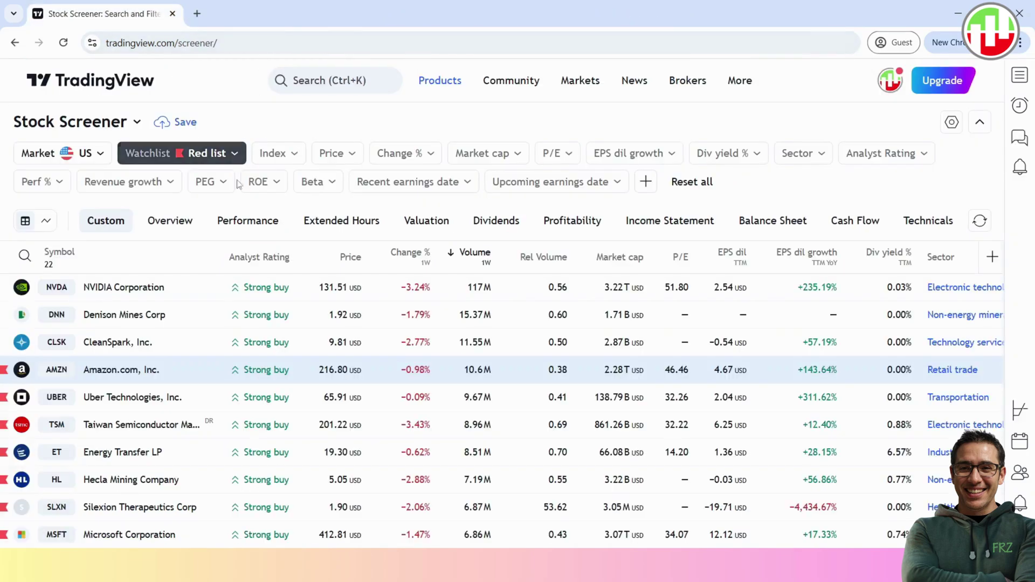
pyautogui.rightClick(133, 400)
pyautogui.click(191, 513)
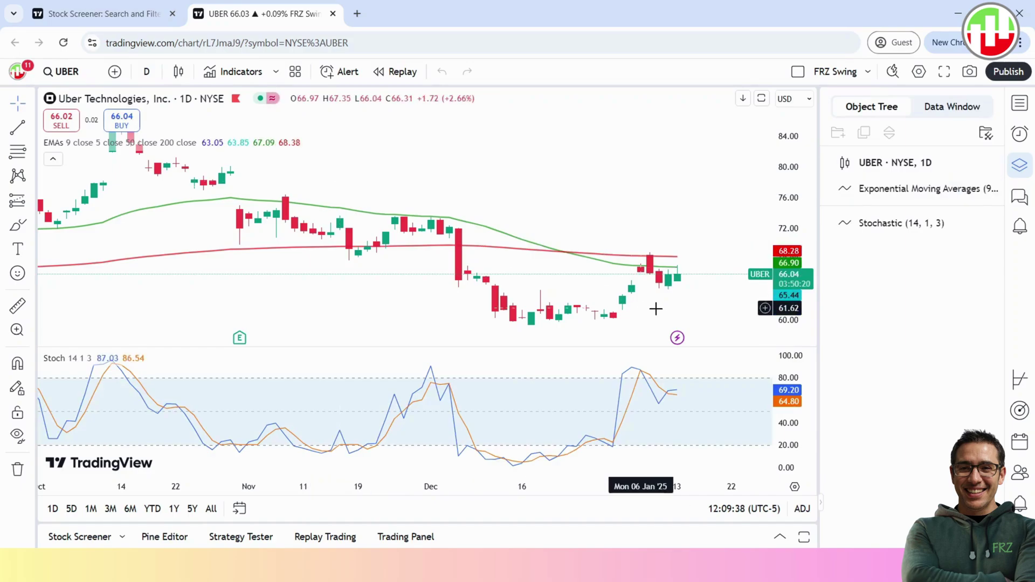
pyautogui.click(334, 14)
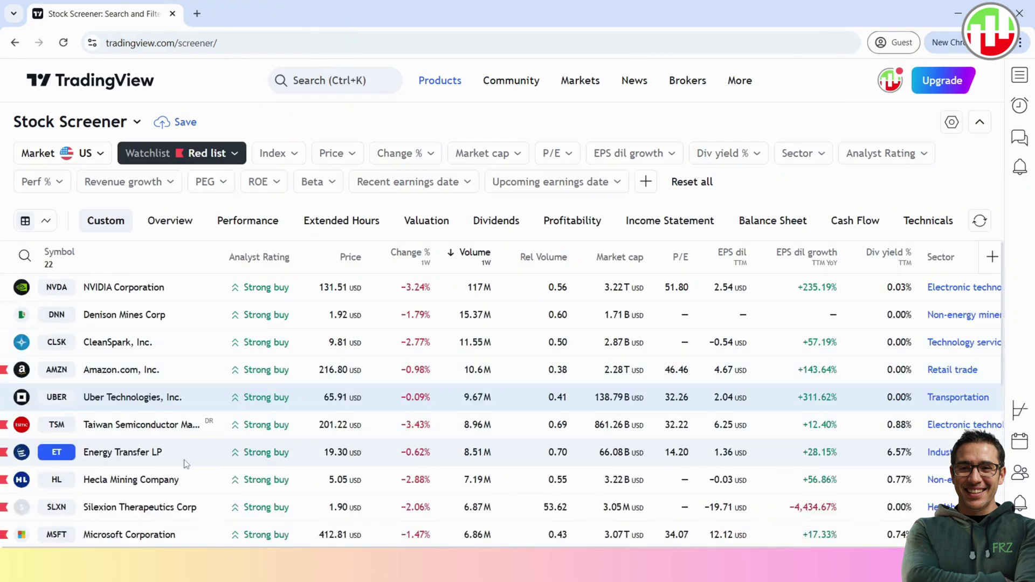
pyautogui.rightClick(153, 425)
pyautogui.click(219, 512)
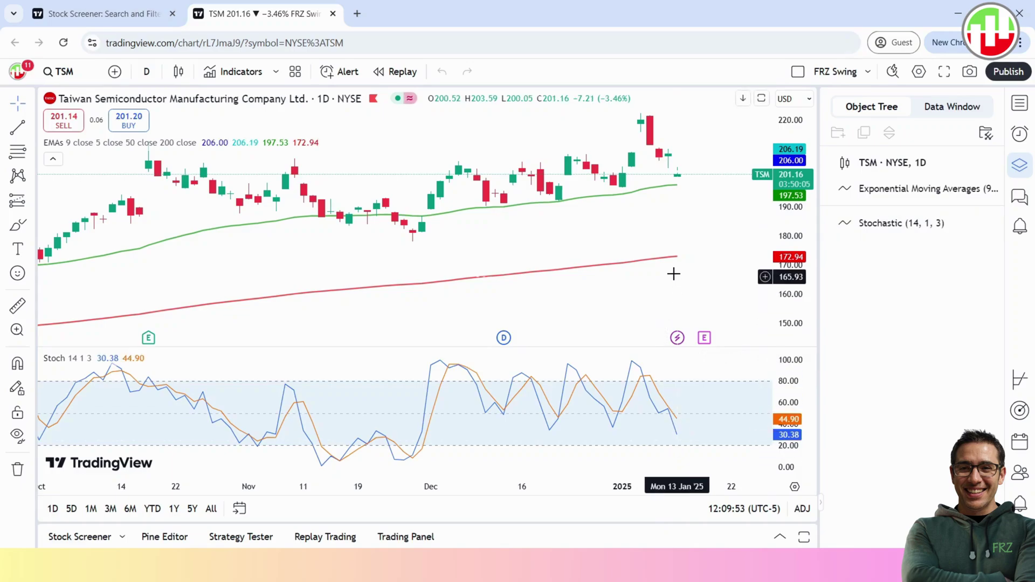
pyautogui.hotkey('ctrl', 'w')
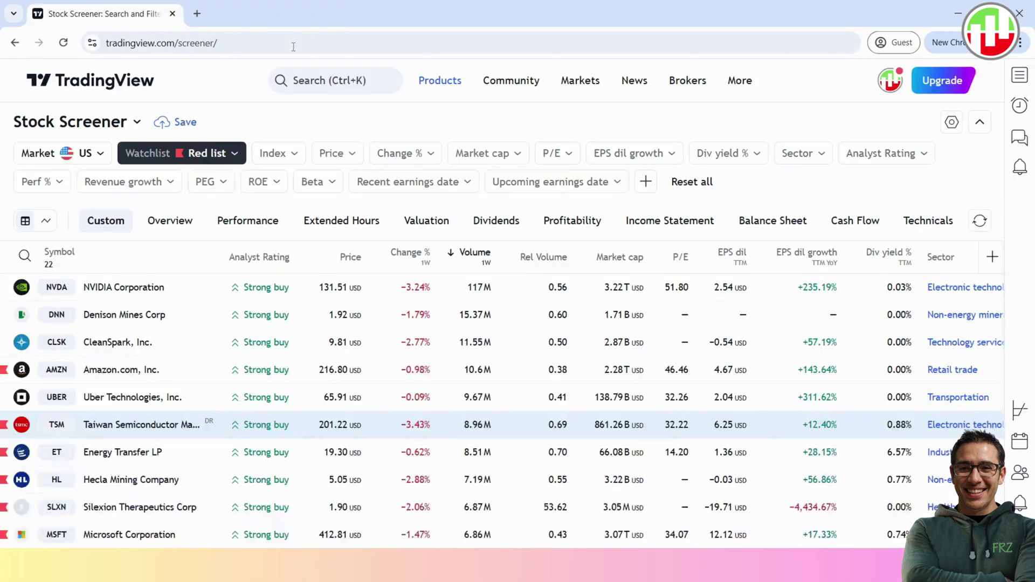
# Step: Open the NYSE:ET chart from the Red list screener row in a new tab
pyautogui.rightClick(119, 452)
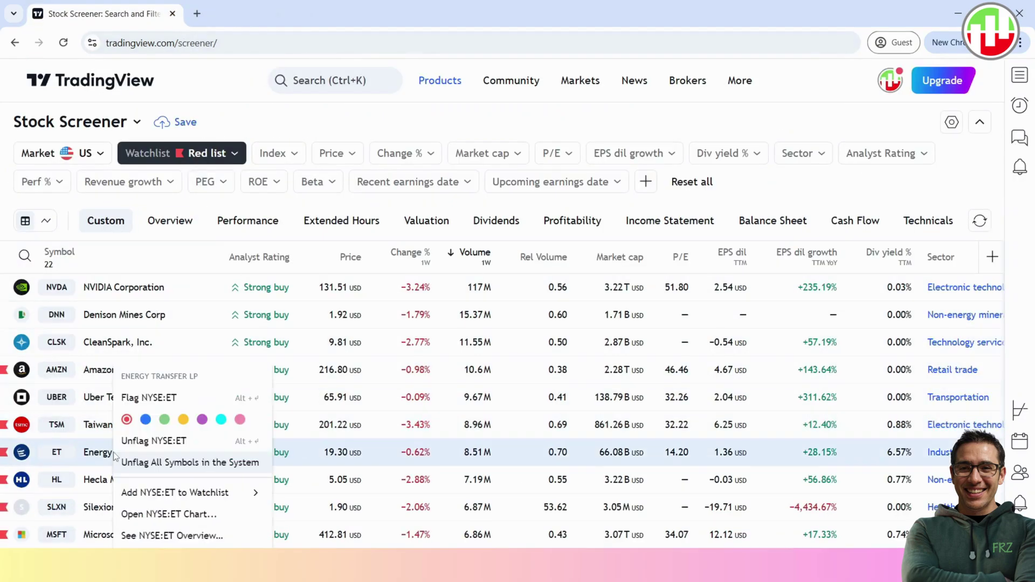
pyautogui.click(162, 513)
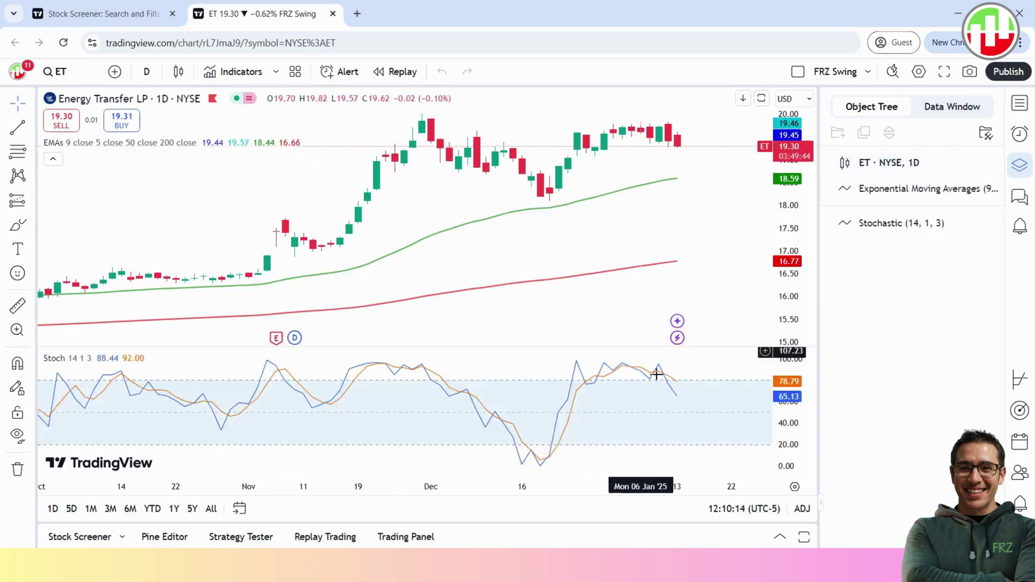